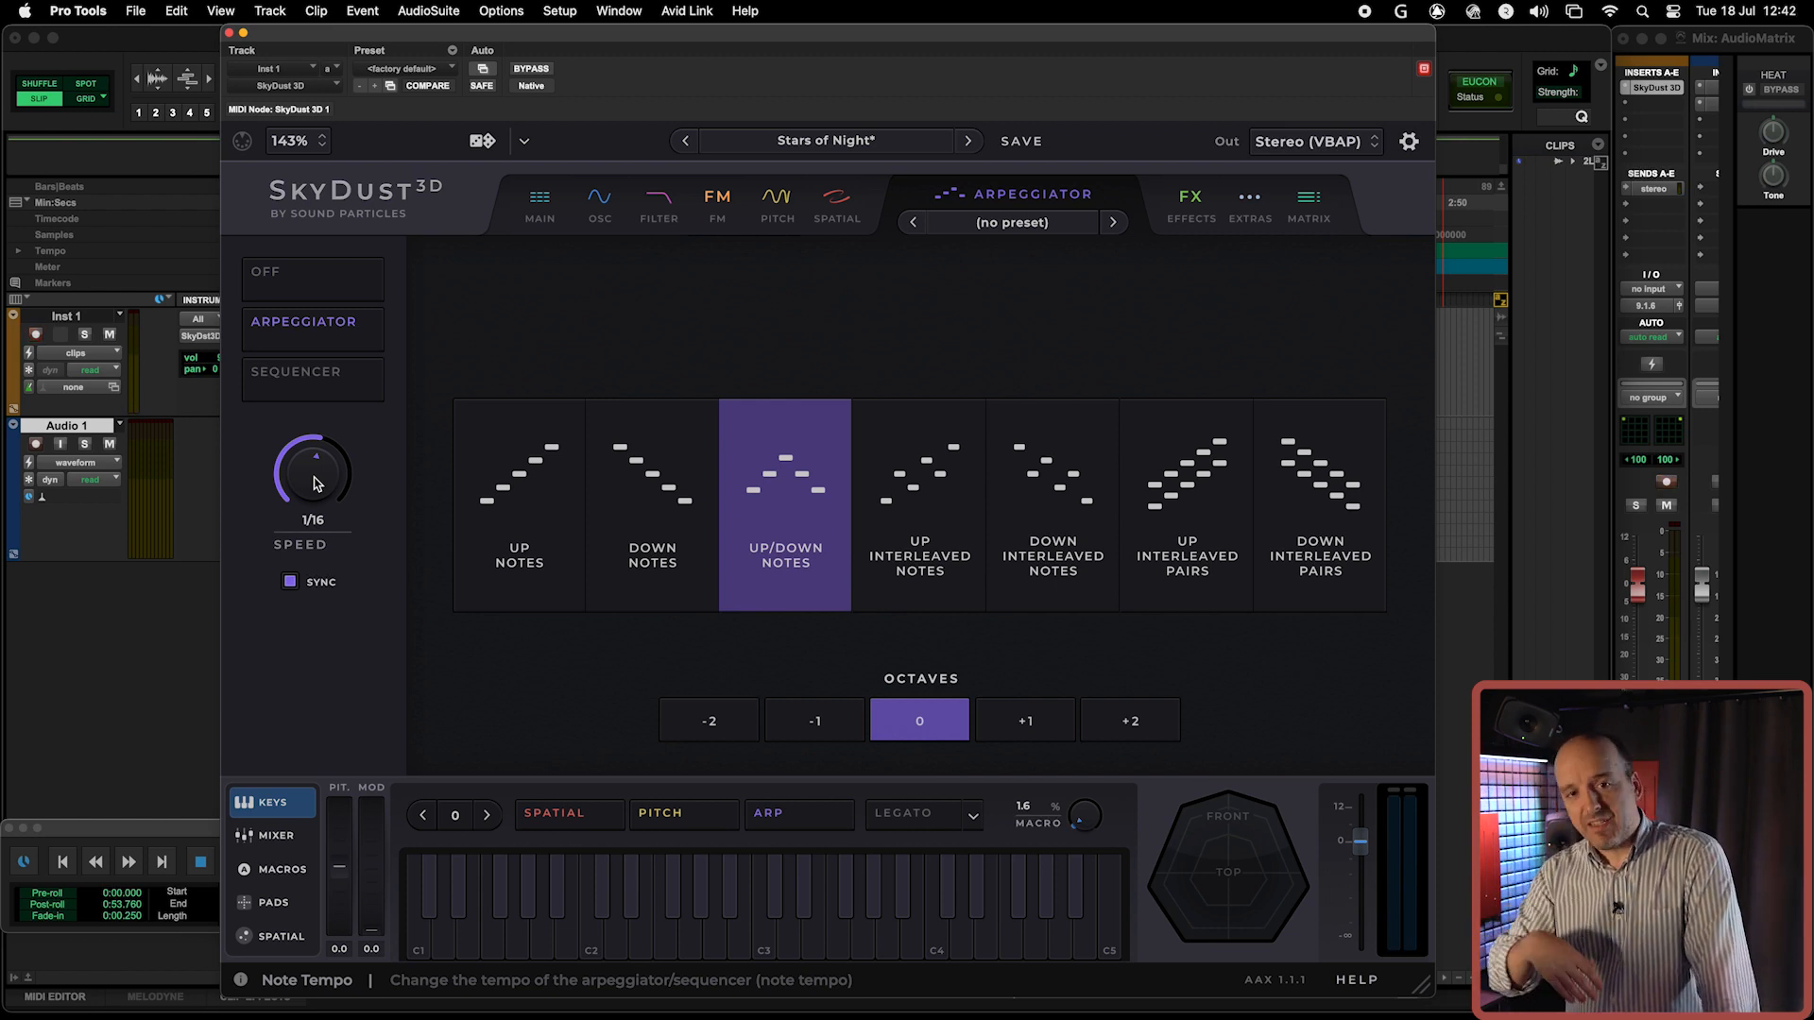
Step: Unsync the arpeggiator speed from the host, try free tempos up to about 522 BPM, and restore host sync
{"action": "left_click", "coordinate": [291, 582]}
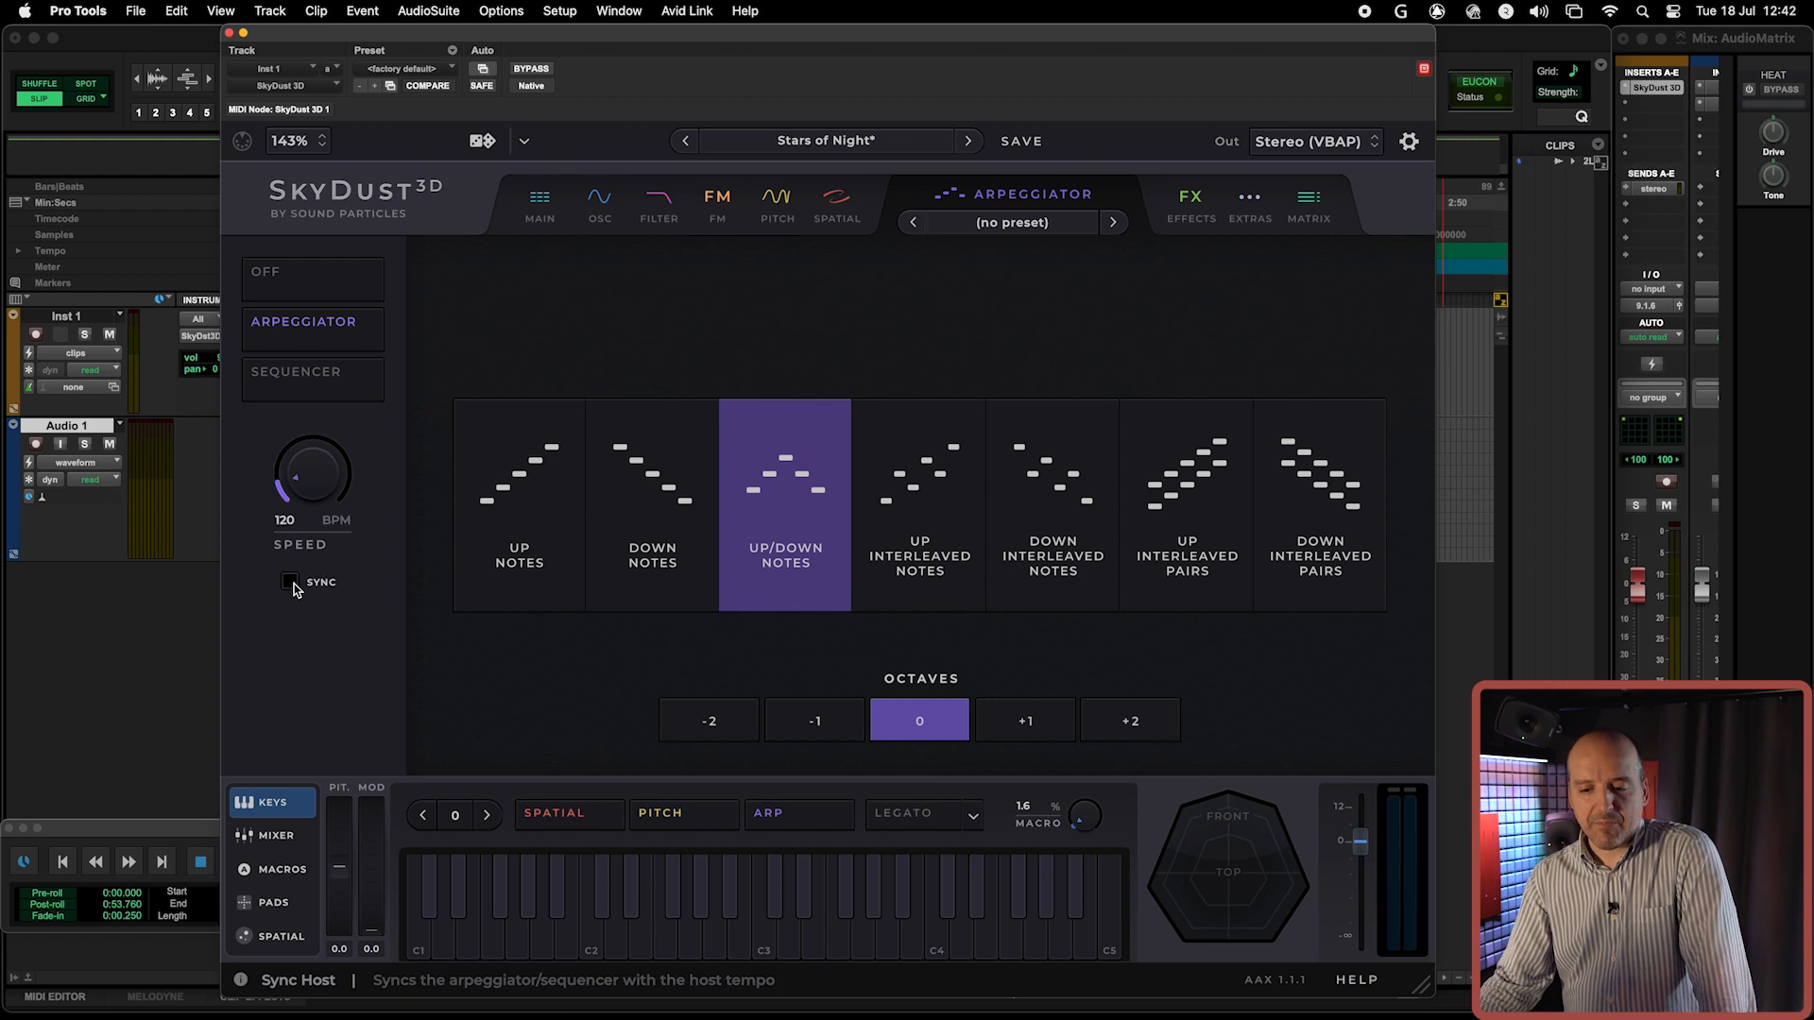
{"action": "left_click_drag", "start_coordinate": [313, 459], "coordinate": [314, 418]}
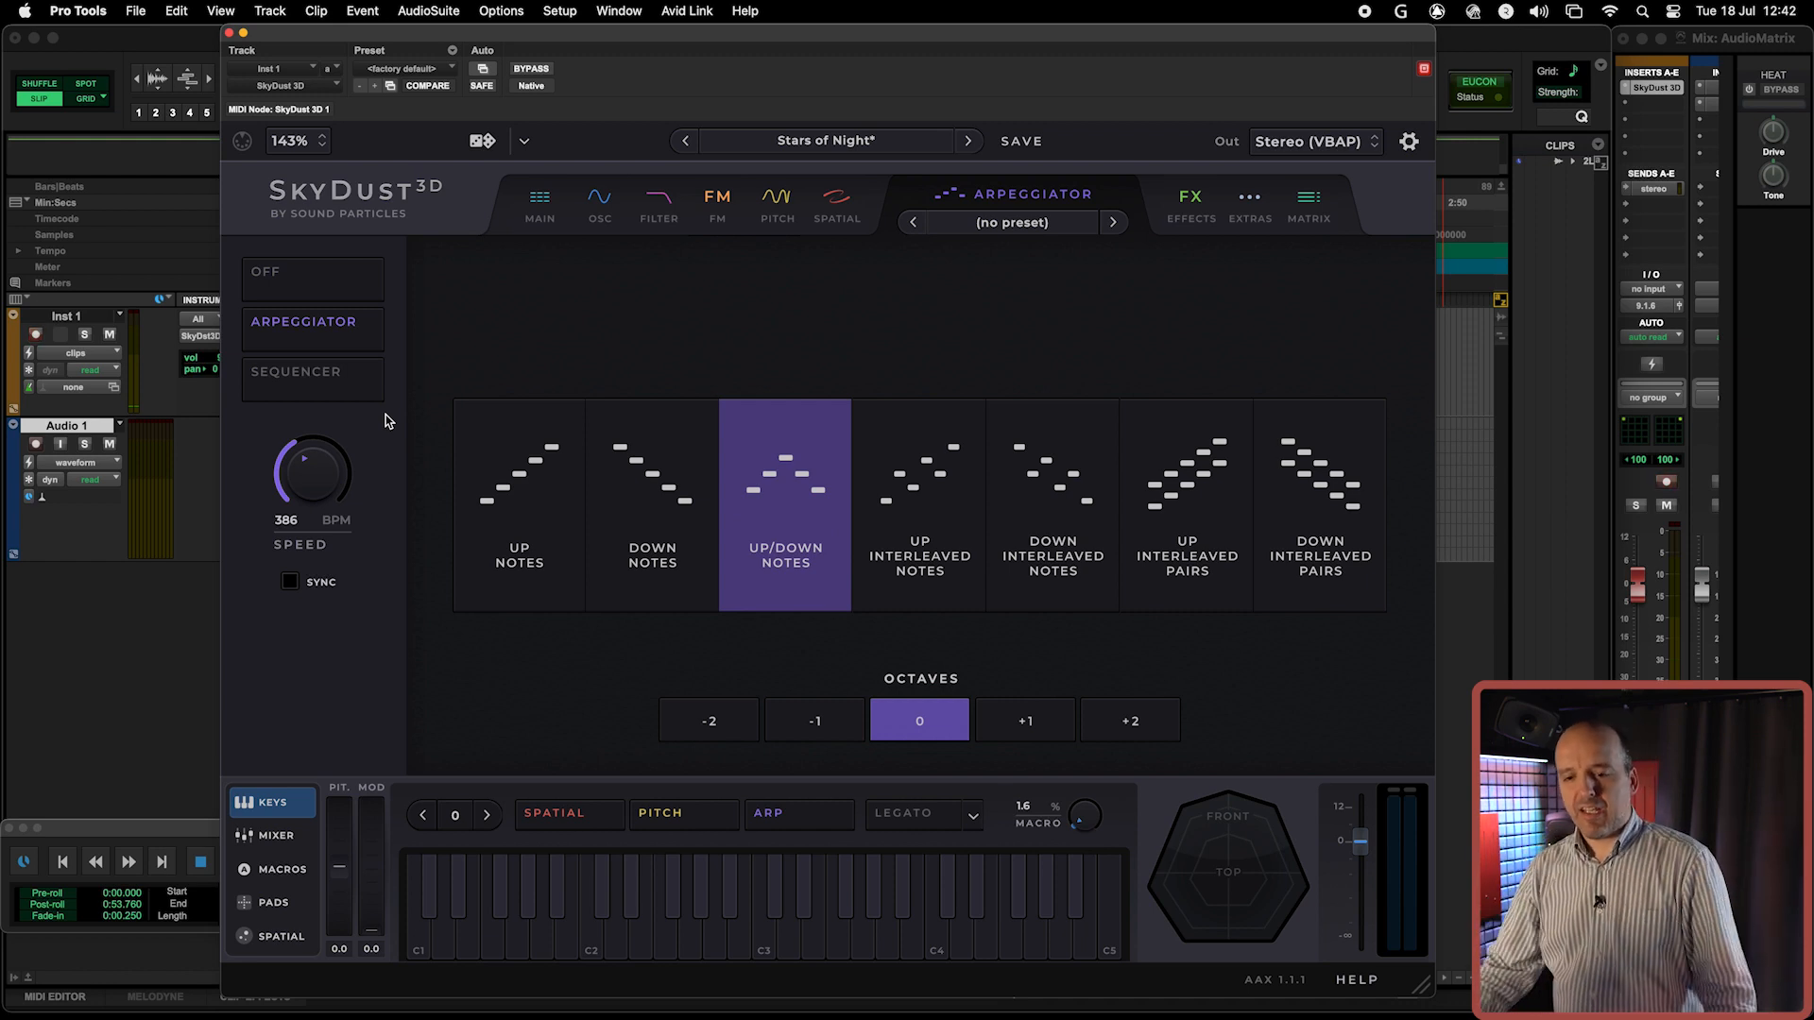
{"action": "left_click_drag", "start_coordinate": [312, 473], "coordinate": [314, 489]}
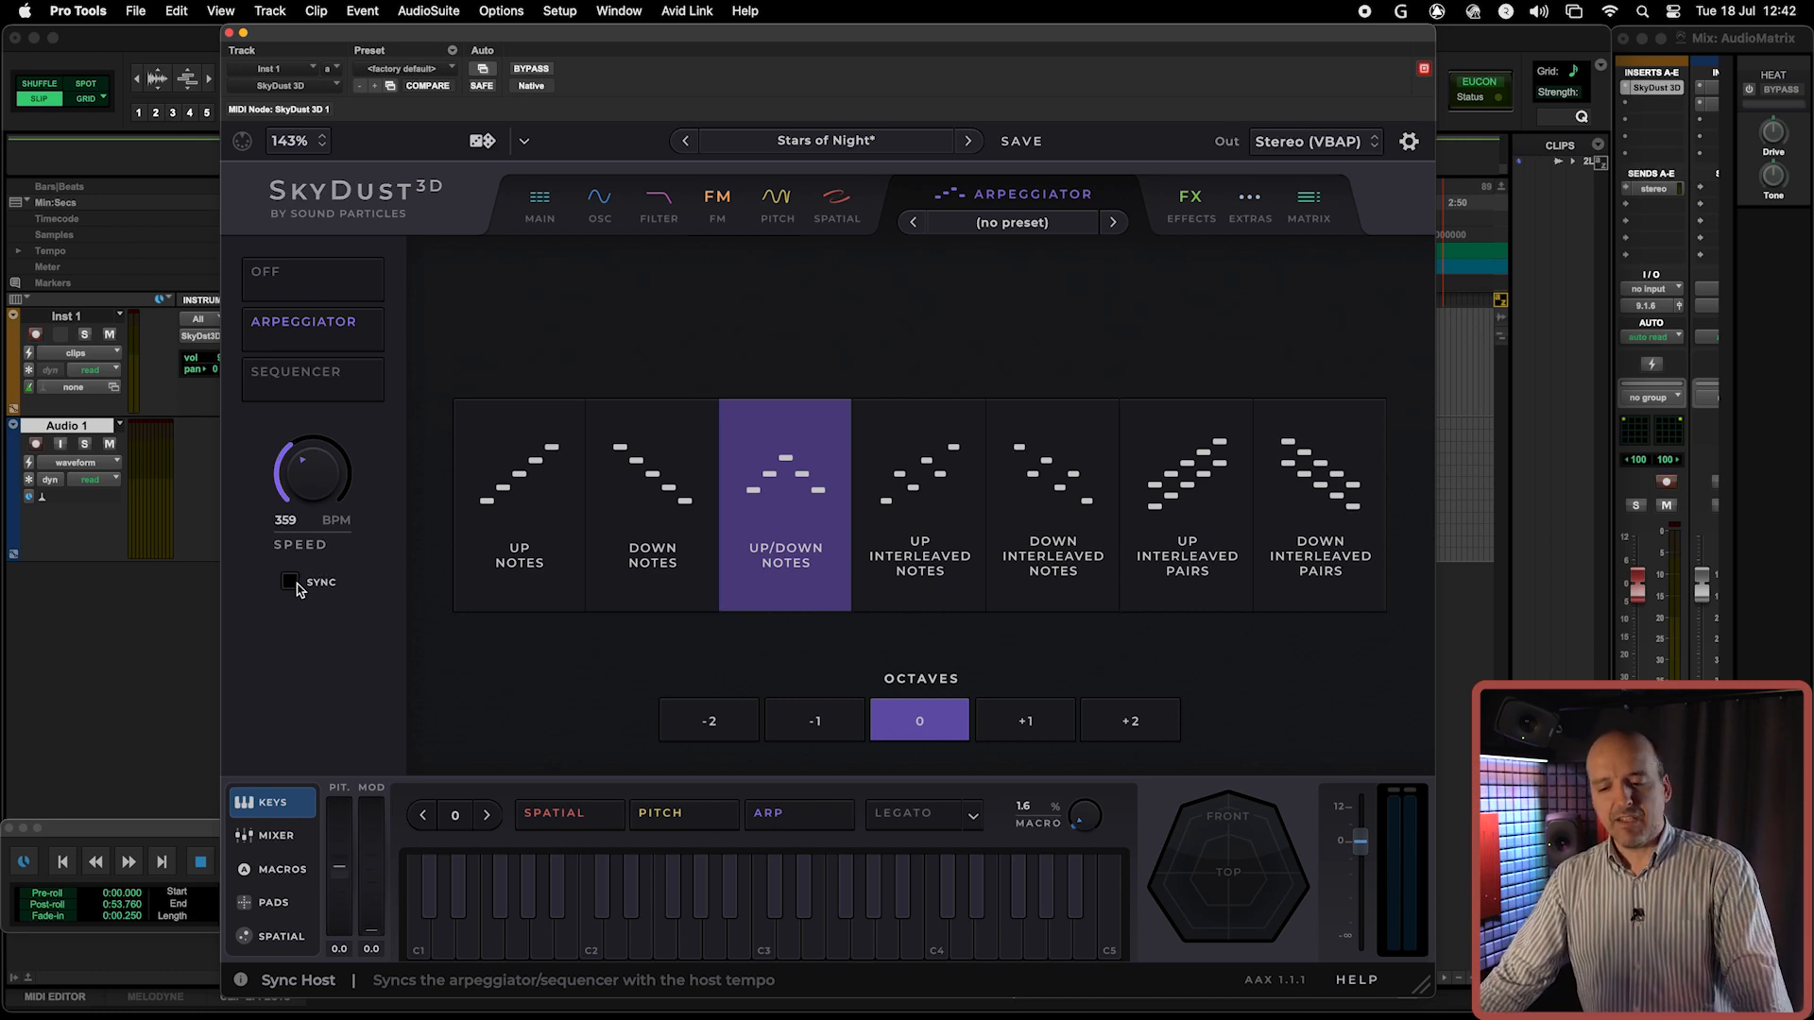
{"action": "left_click_drag", "start_coordinate": [299, 527], "coordinate": [326, 492]}
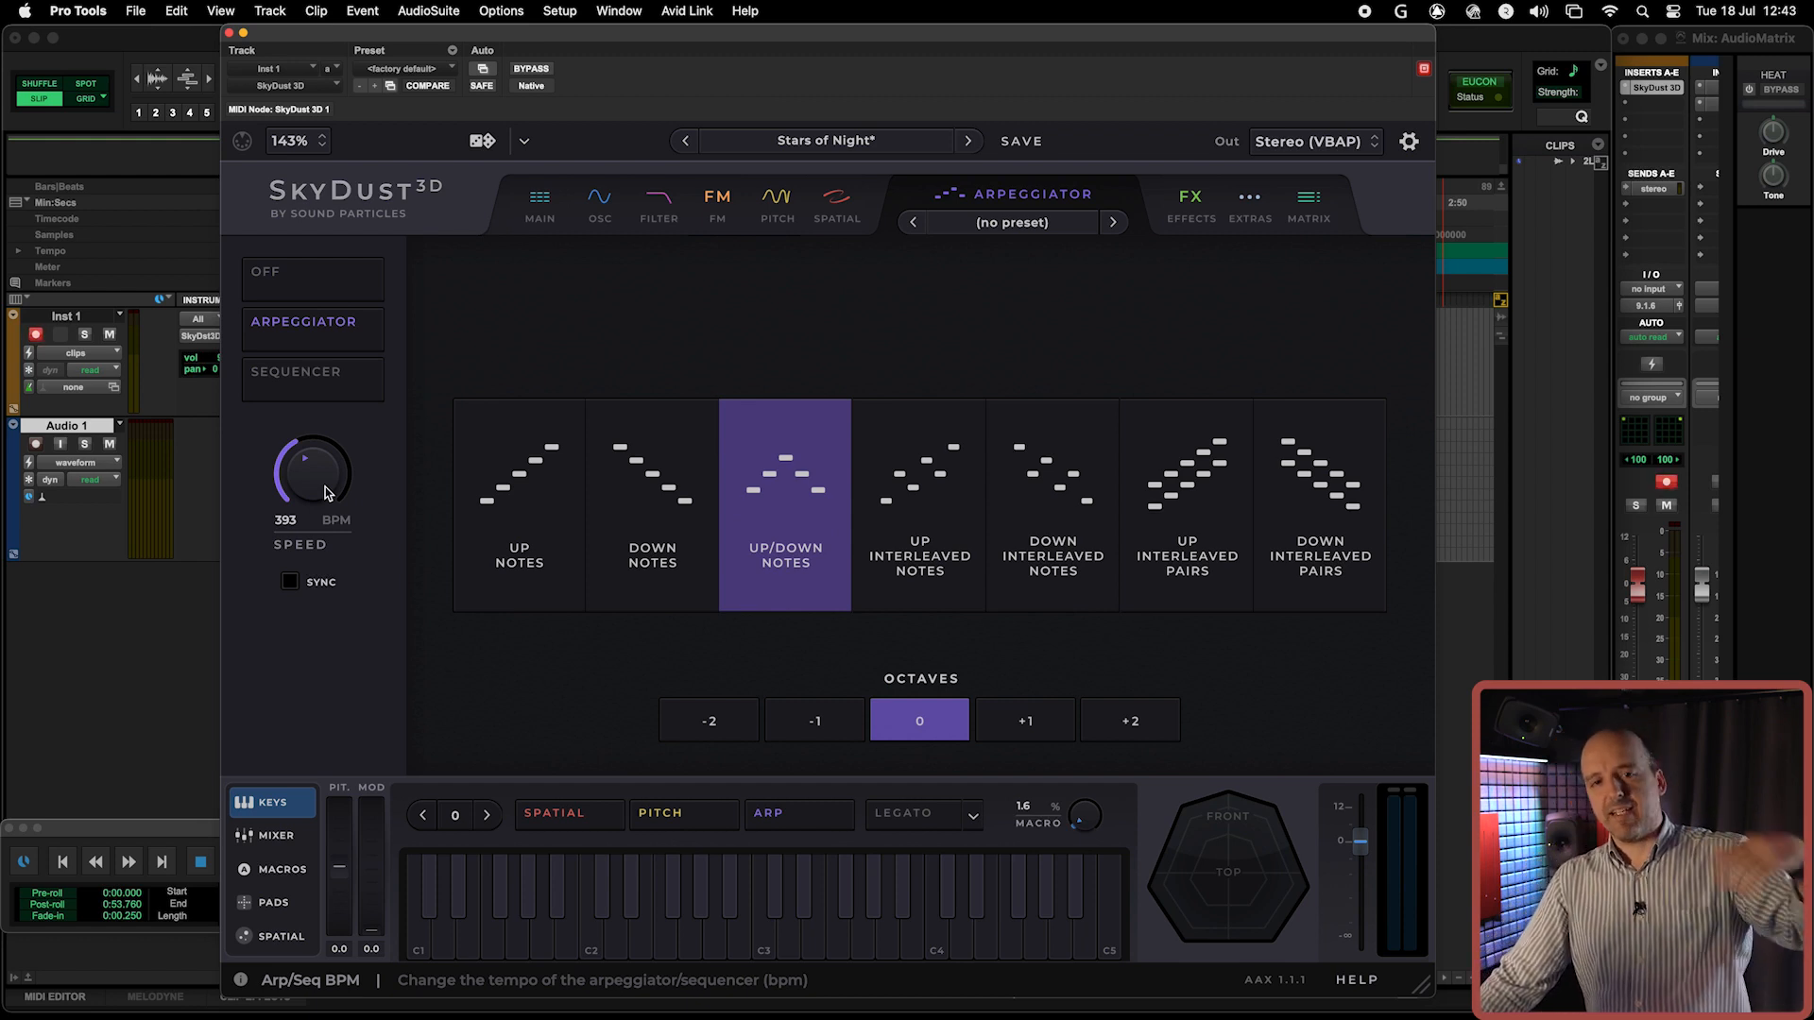
{"action": "left_click_drag", "start_coordinate": [326, 491], "coordinate": [327, 501]}
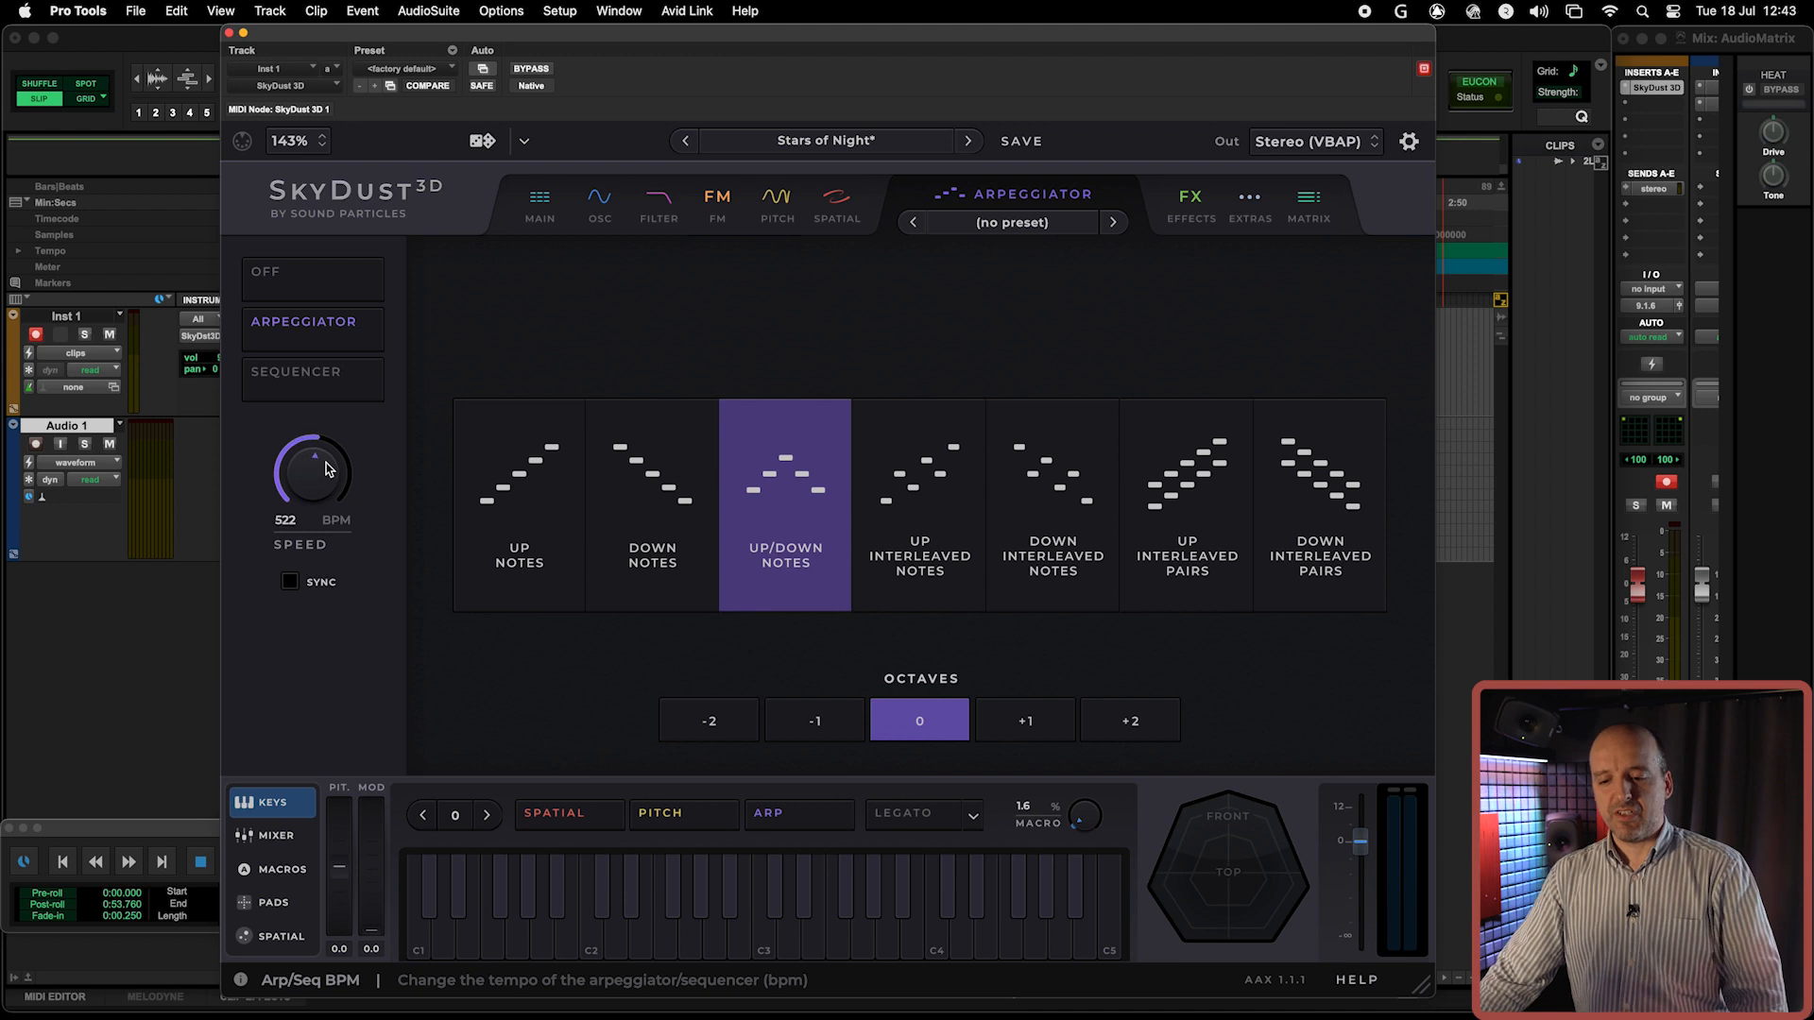
{"action": "left_click", "coordinate": [290, 582]}
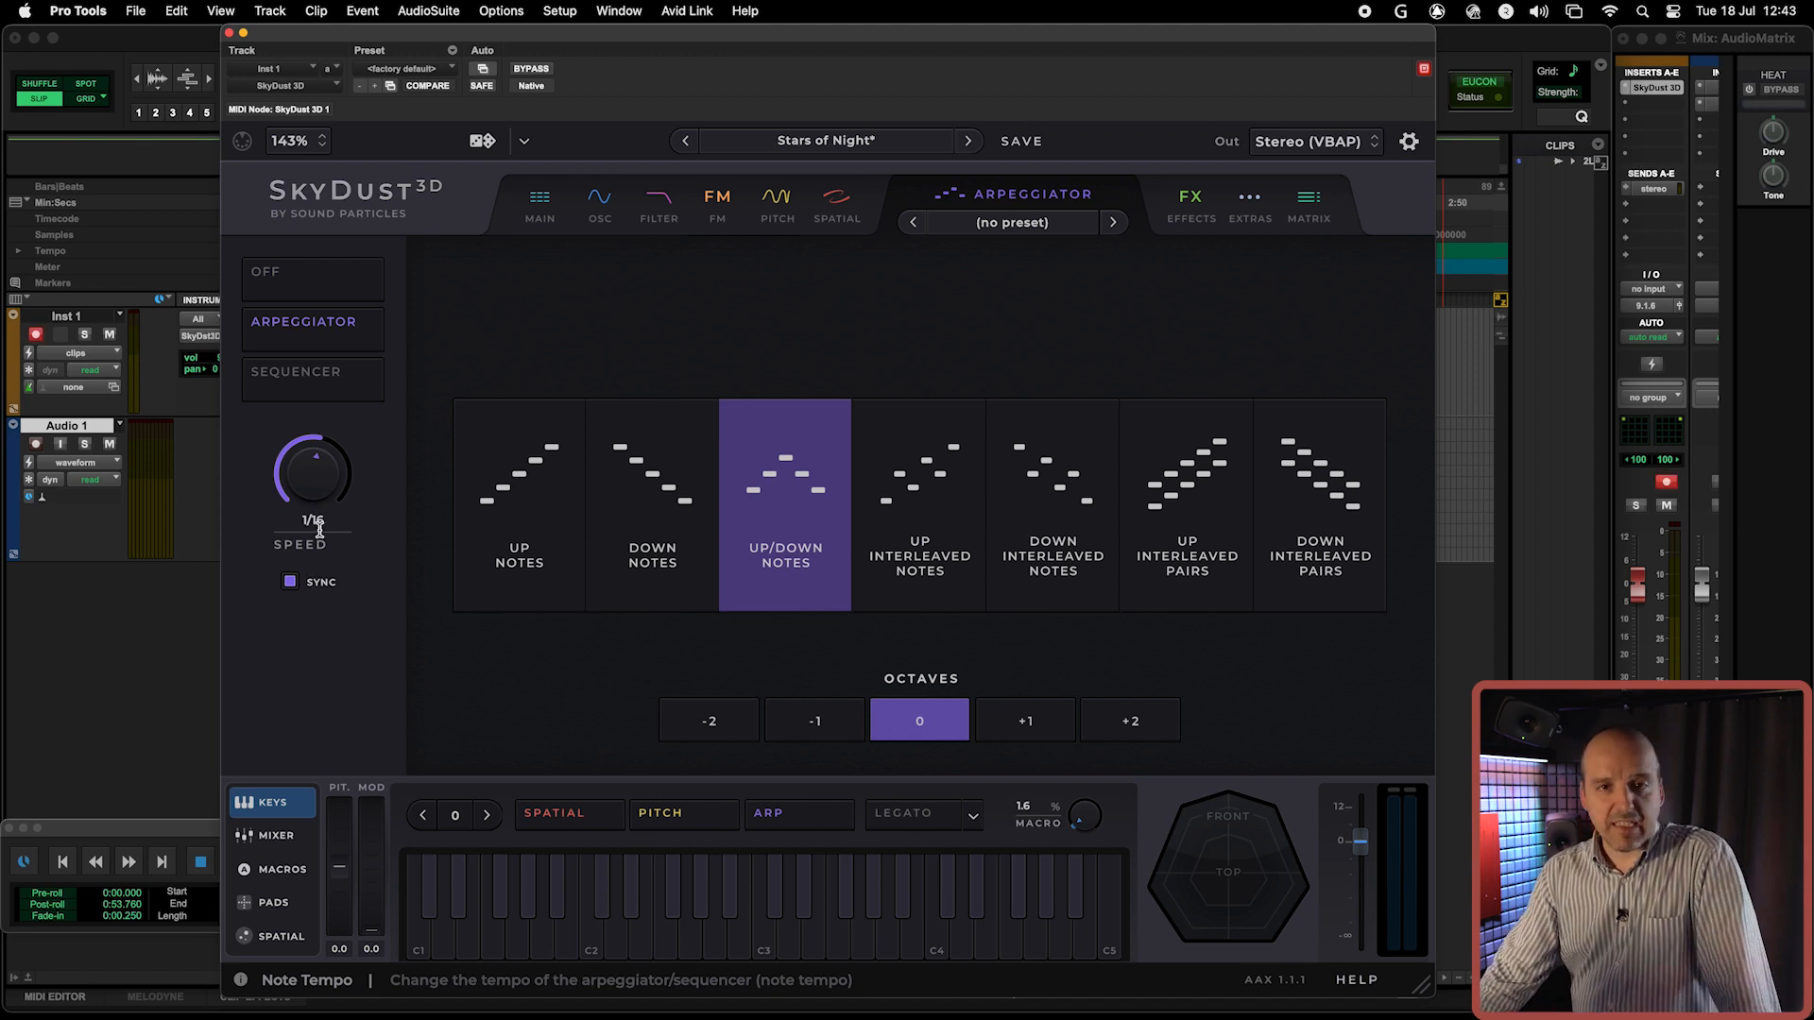
Step: Set the synced arpeggiator speed to 1/8 and enable octaves -1 and +1 alongside octave 0
{"action": "left_click_drag", "start_coordinate": [318, 472], "coordinate": [321, 528]}
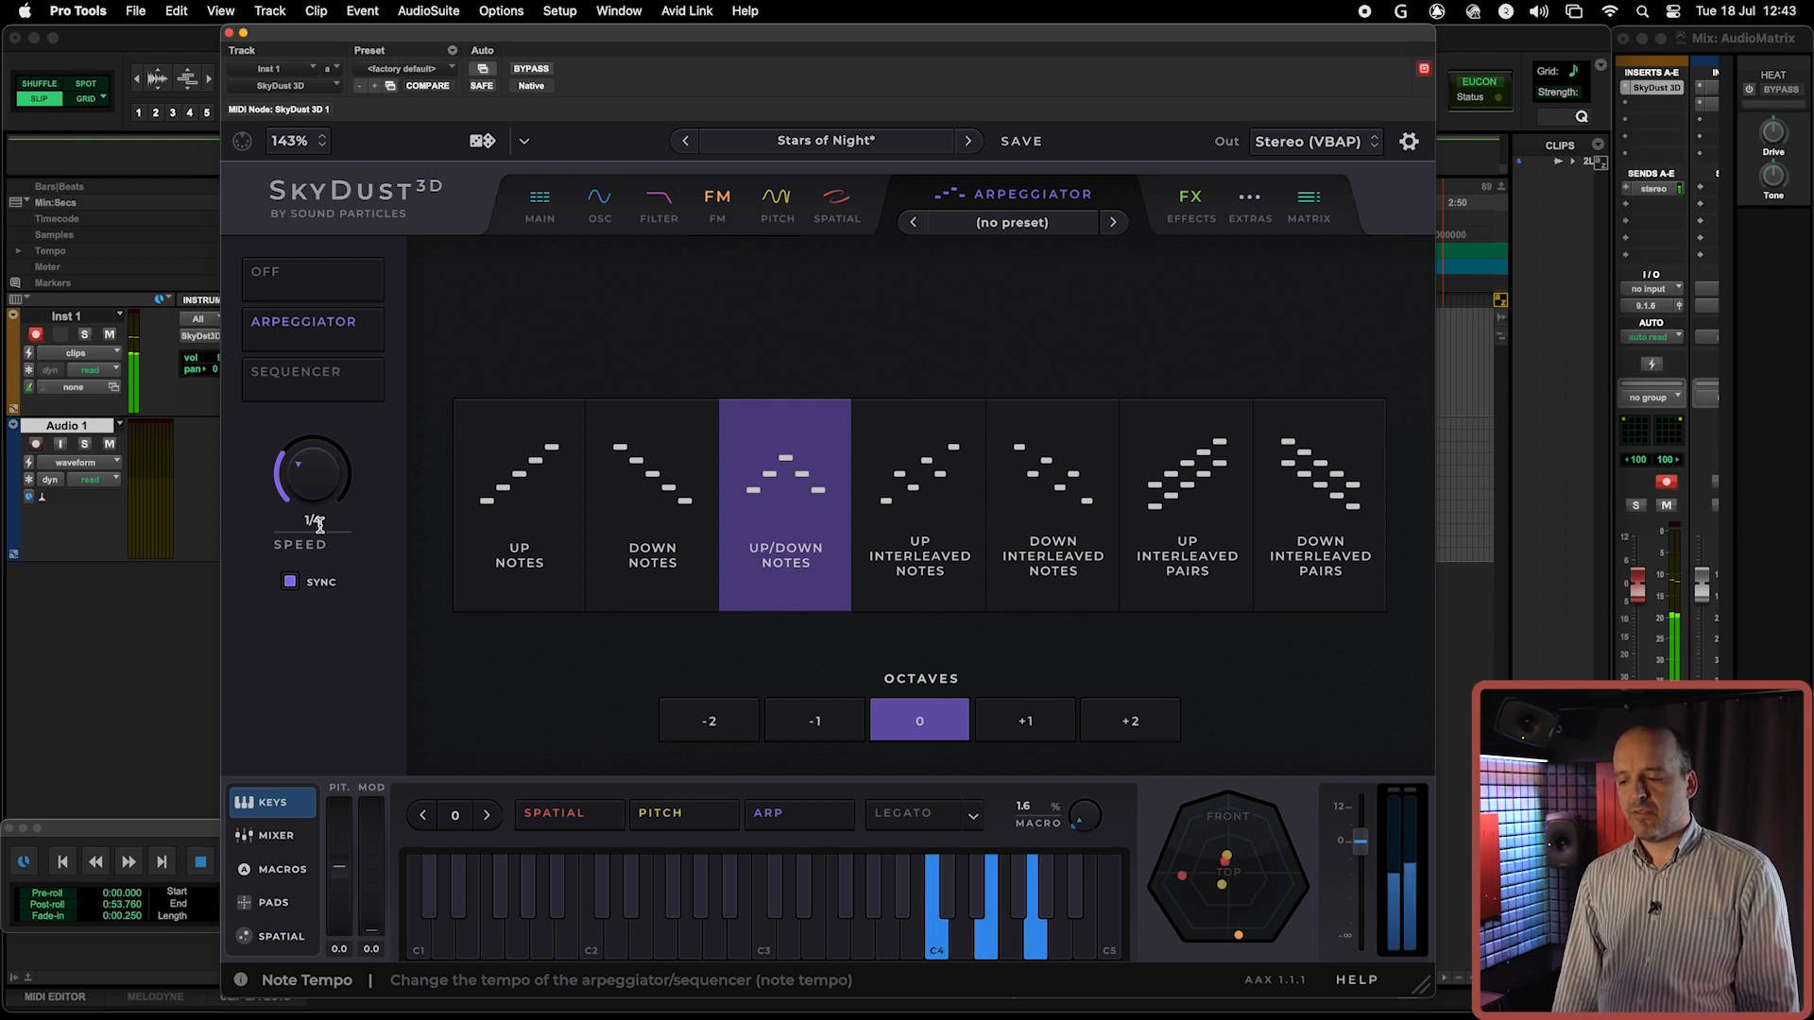
{"action": "left_click_drag", "start_coordinate": [320, 525], "coordinate": [319, 463]}
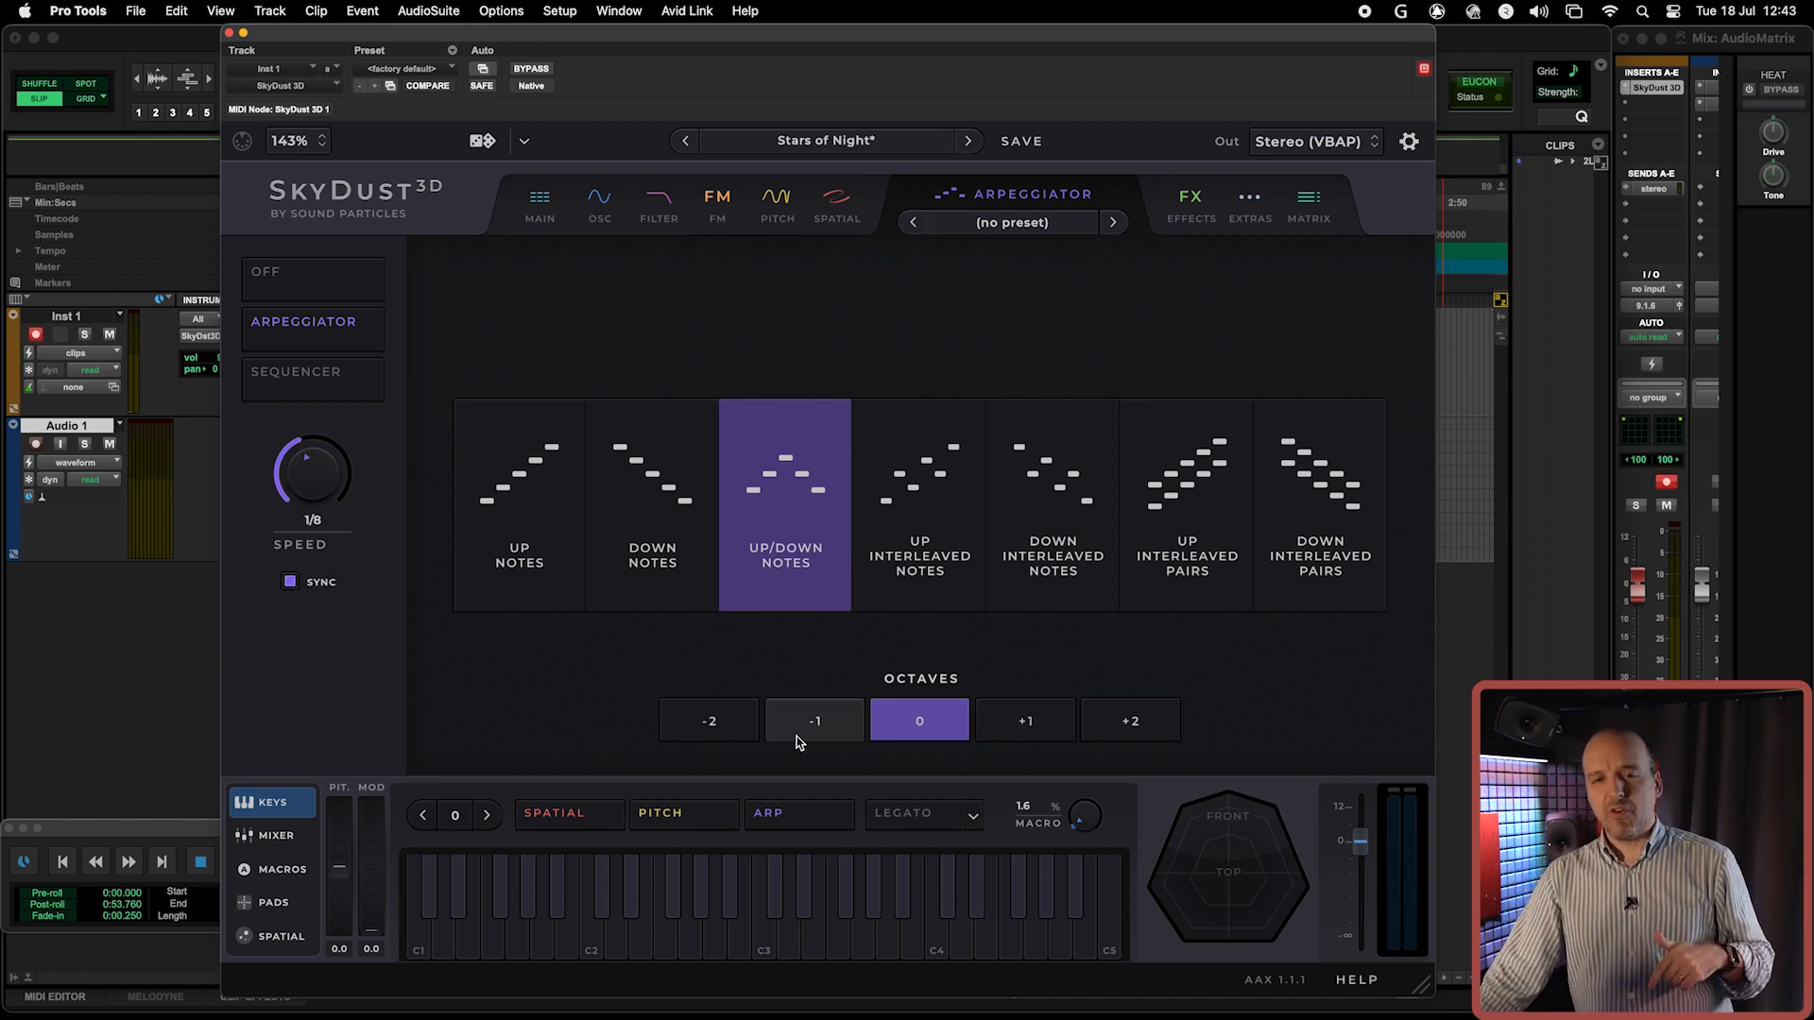
{"action": "left_click", "coordinate": [807, 732]}
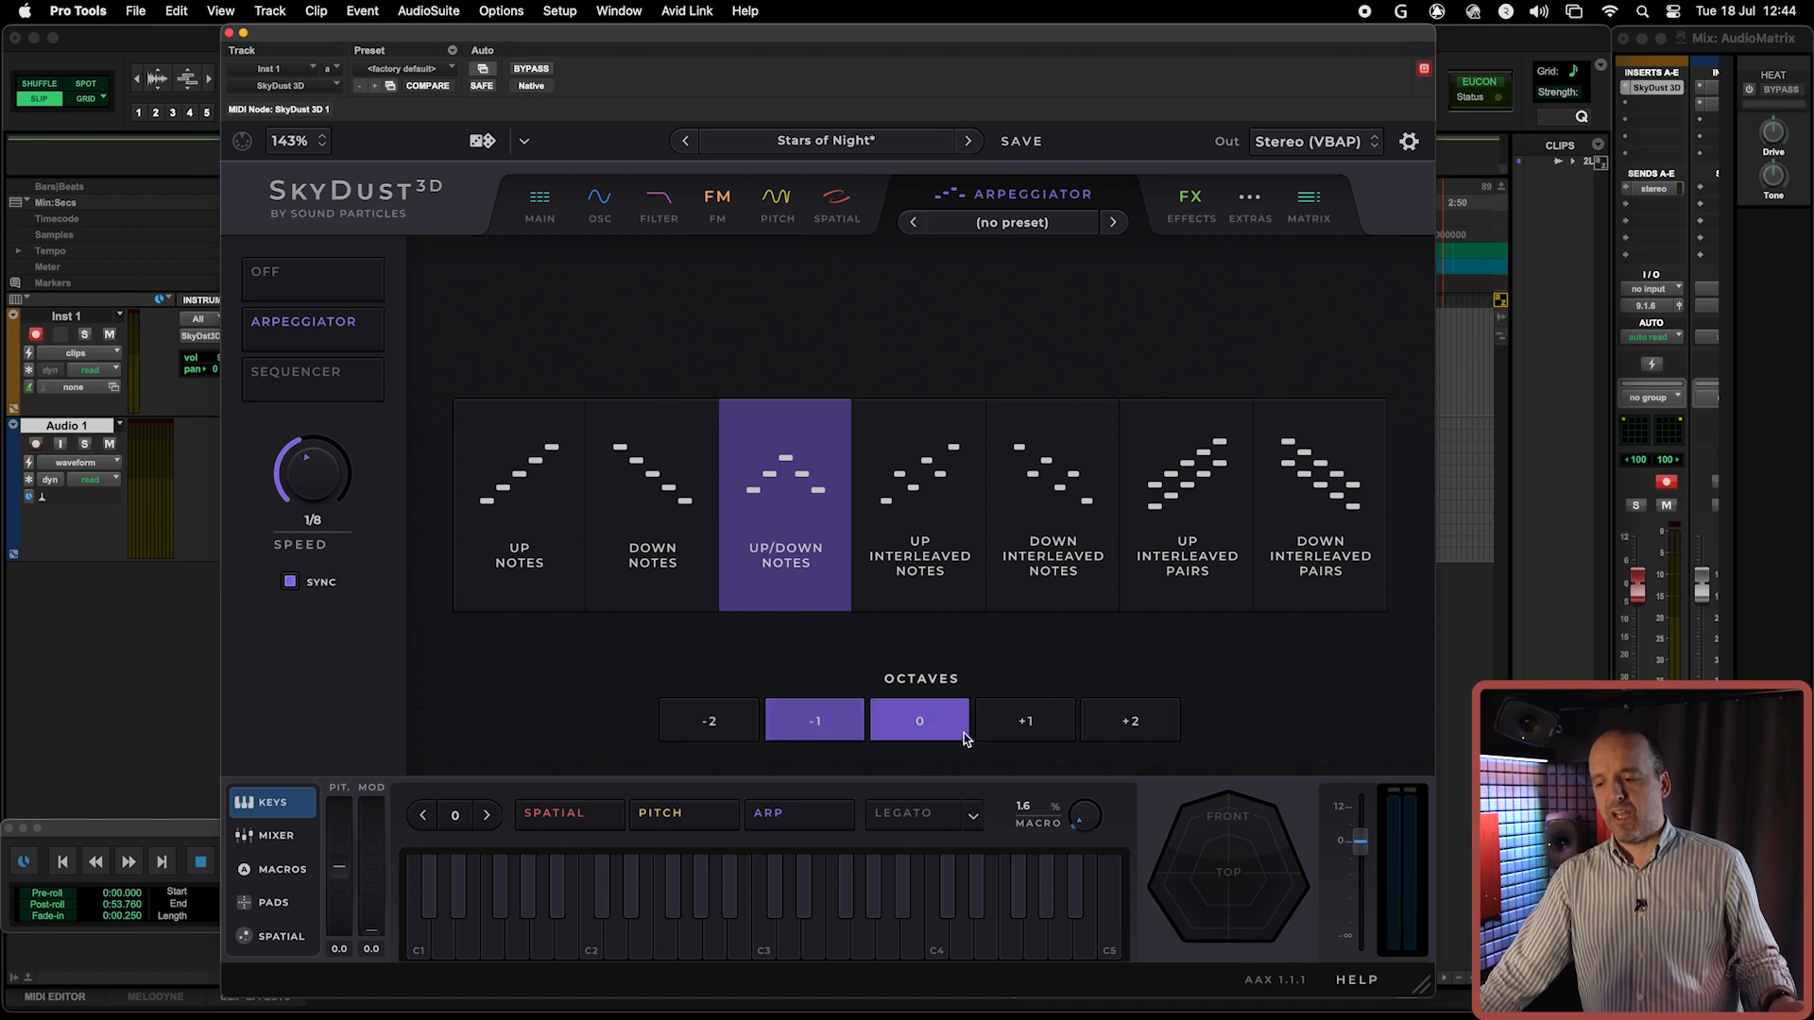
{"action": "left_click", "coordinate": [1030, 729]}
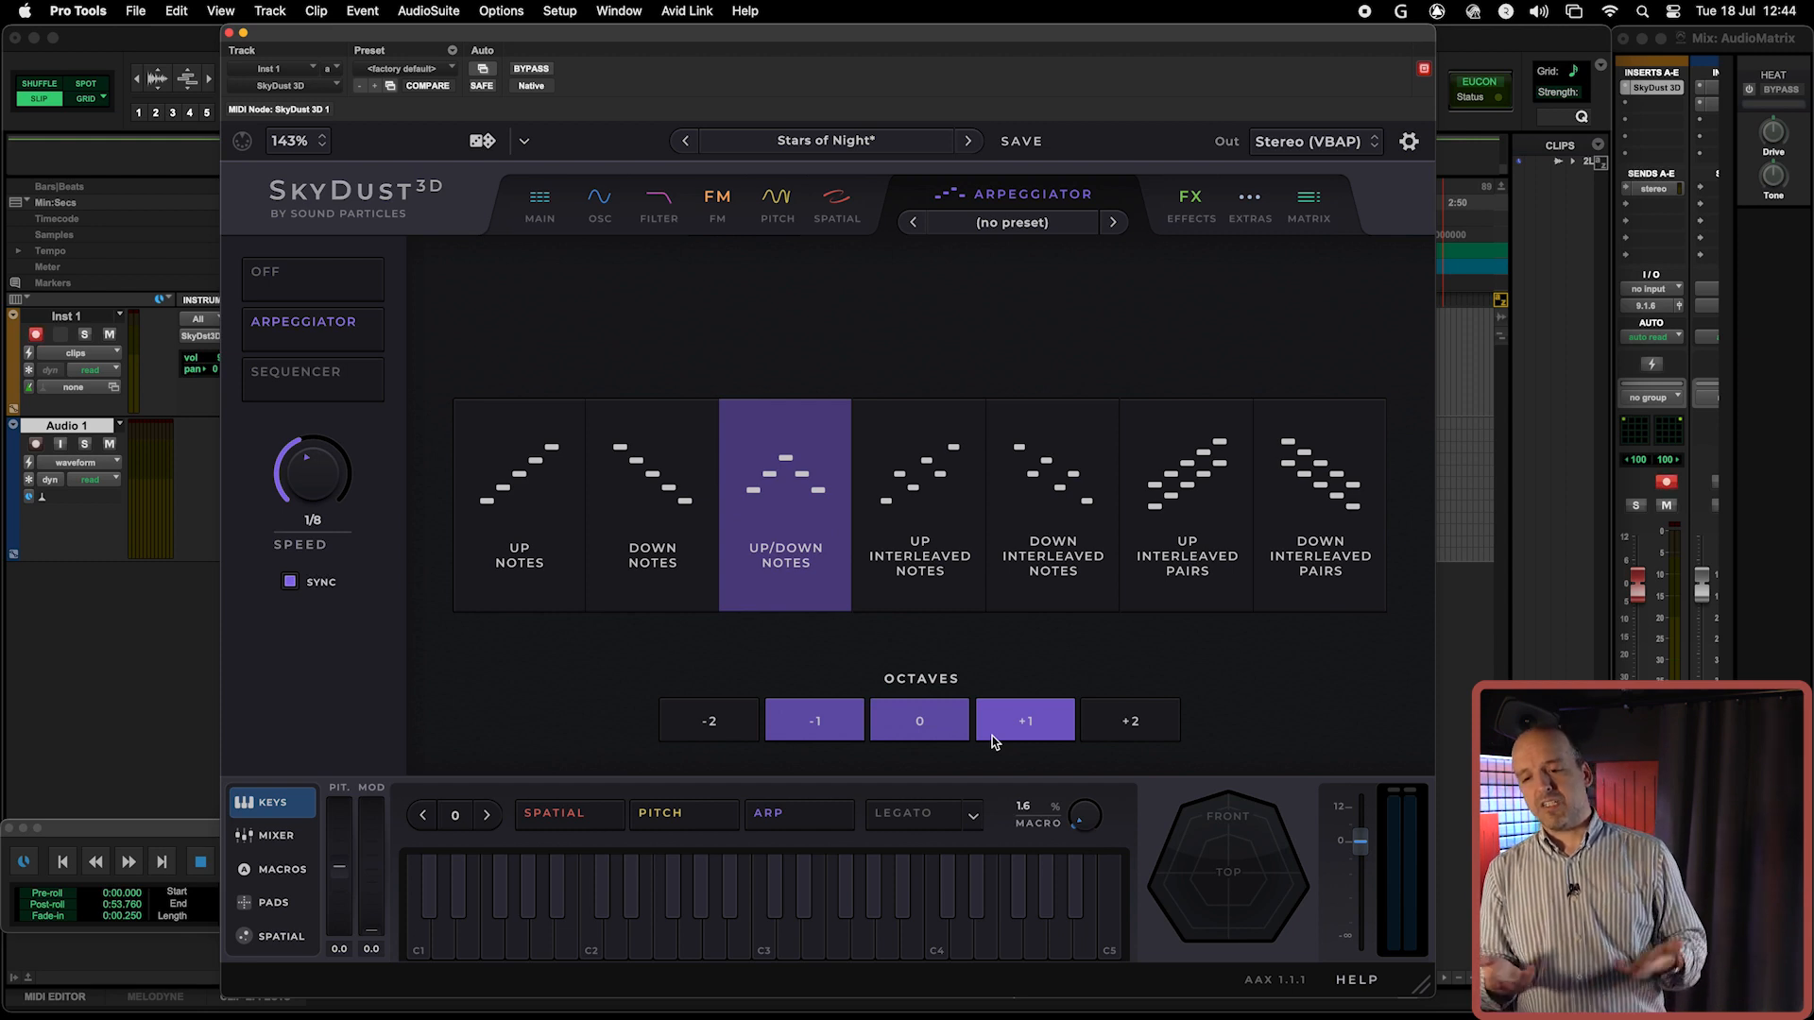
Step: Switch from the arpeggiator to the sequencer and set its note mode to Pitch Bar
{"action": "left_click", "coordinate": [359, 389]}
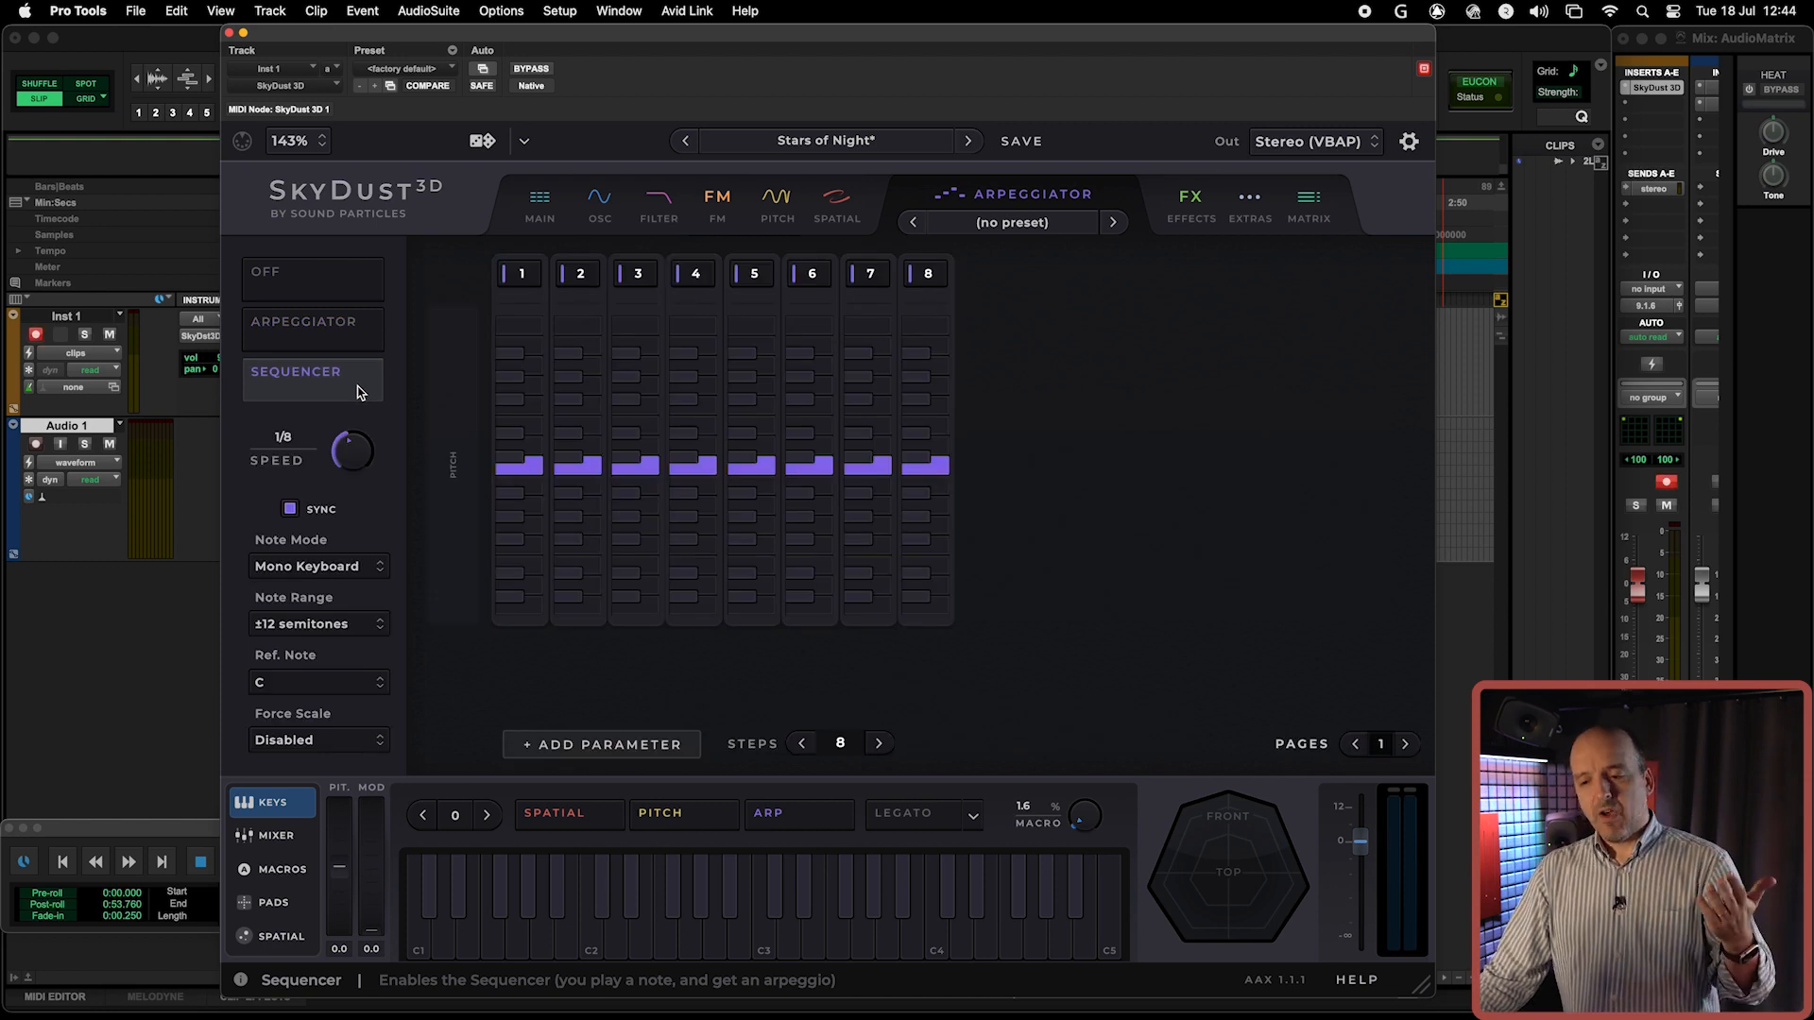
{"action": "left_click", "coordinate": [316, 565]}
{"action": "left_click", "coordinate": [302, 591]}
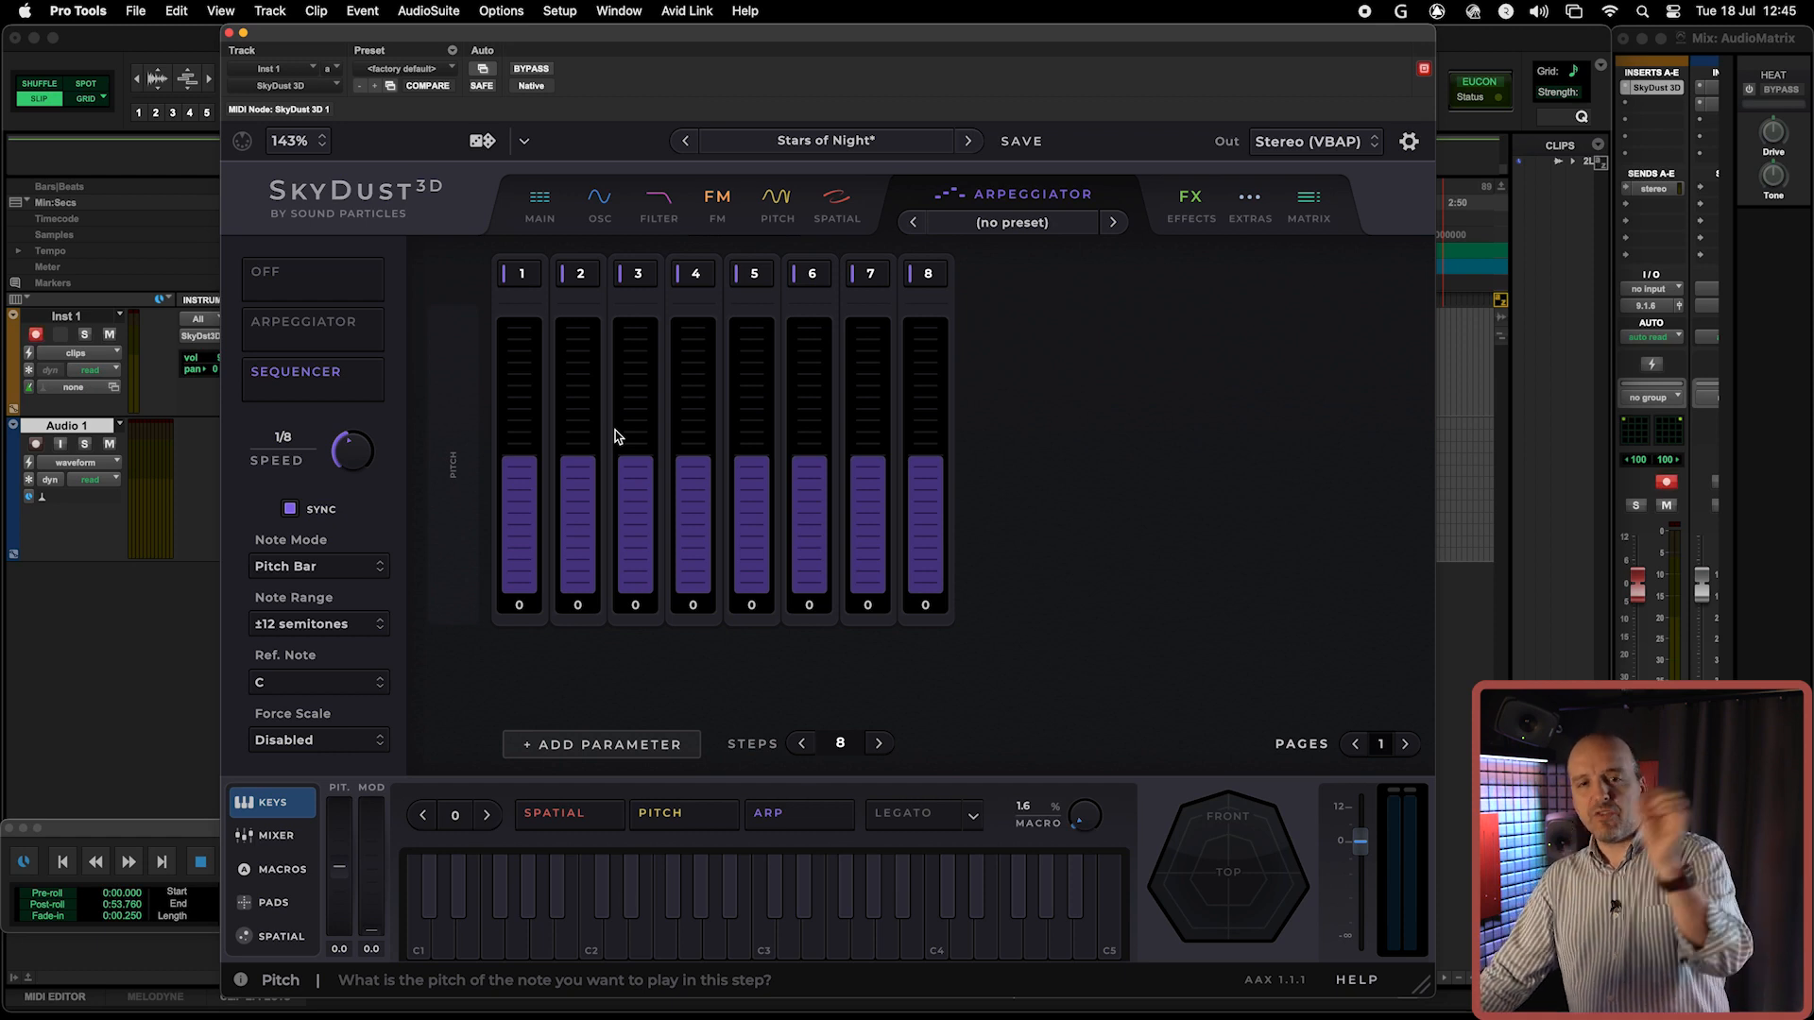
Step: Set the pitches of sequencer steps 2 to 5 to 6, -6, 5 and -4
{"action": "left_click_drag", "start_coordinate": [578, 431], "coordinate": [578, 389]}
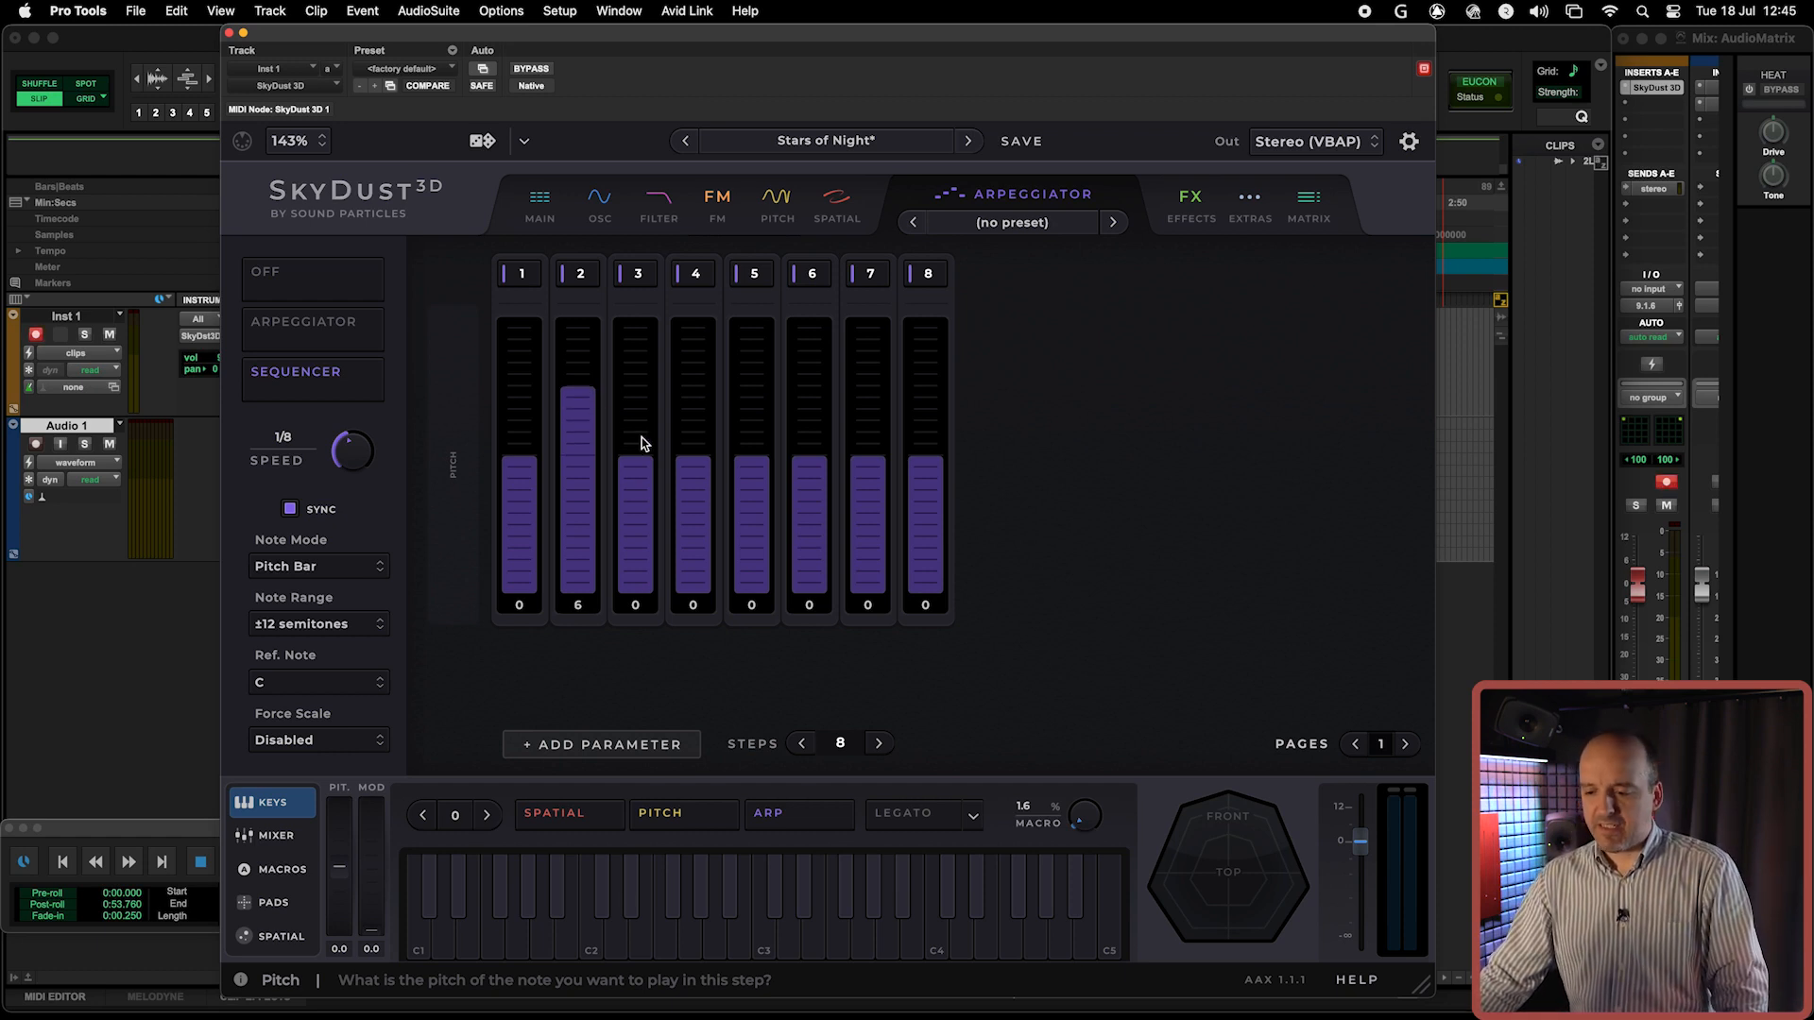
{"action": "left_click", "coordinate": [635, 526]}
{"action": "left_click", "coordinate": [698, 432]}
{"action": "left_click_drag", "start_coordinate": [750, 378], "coordinate": [766, 510]}
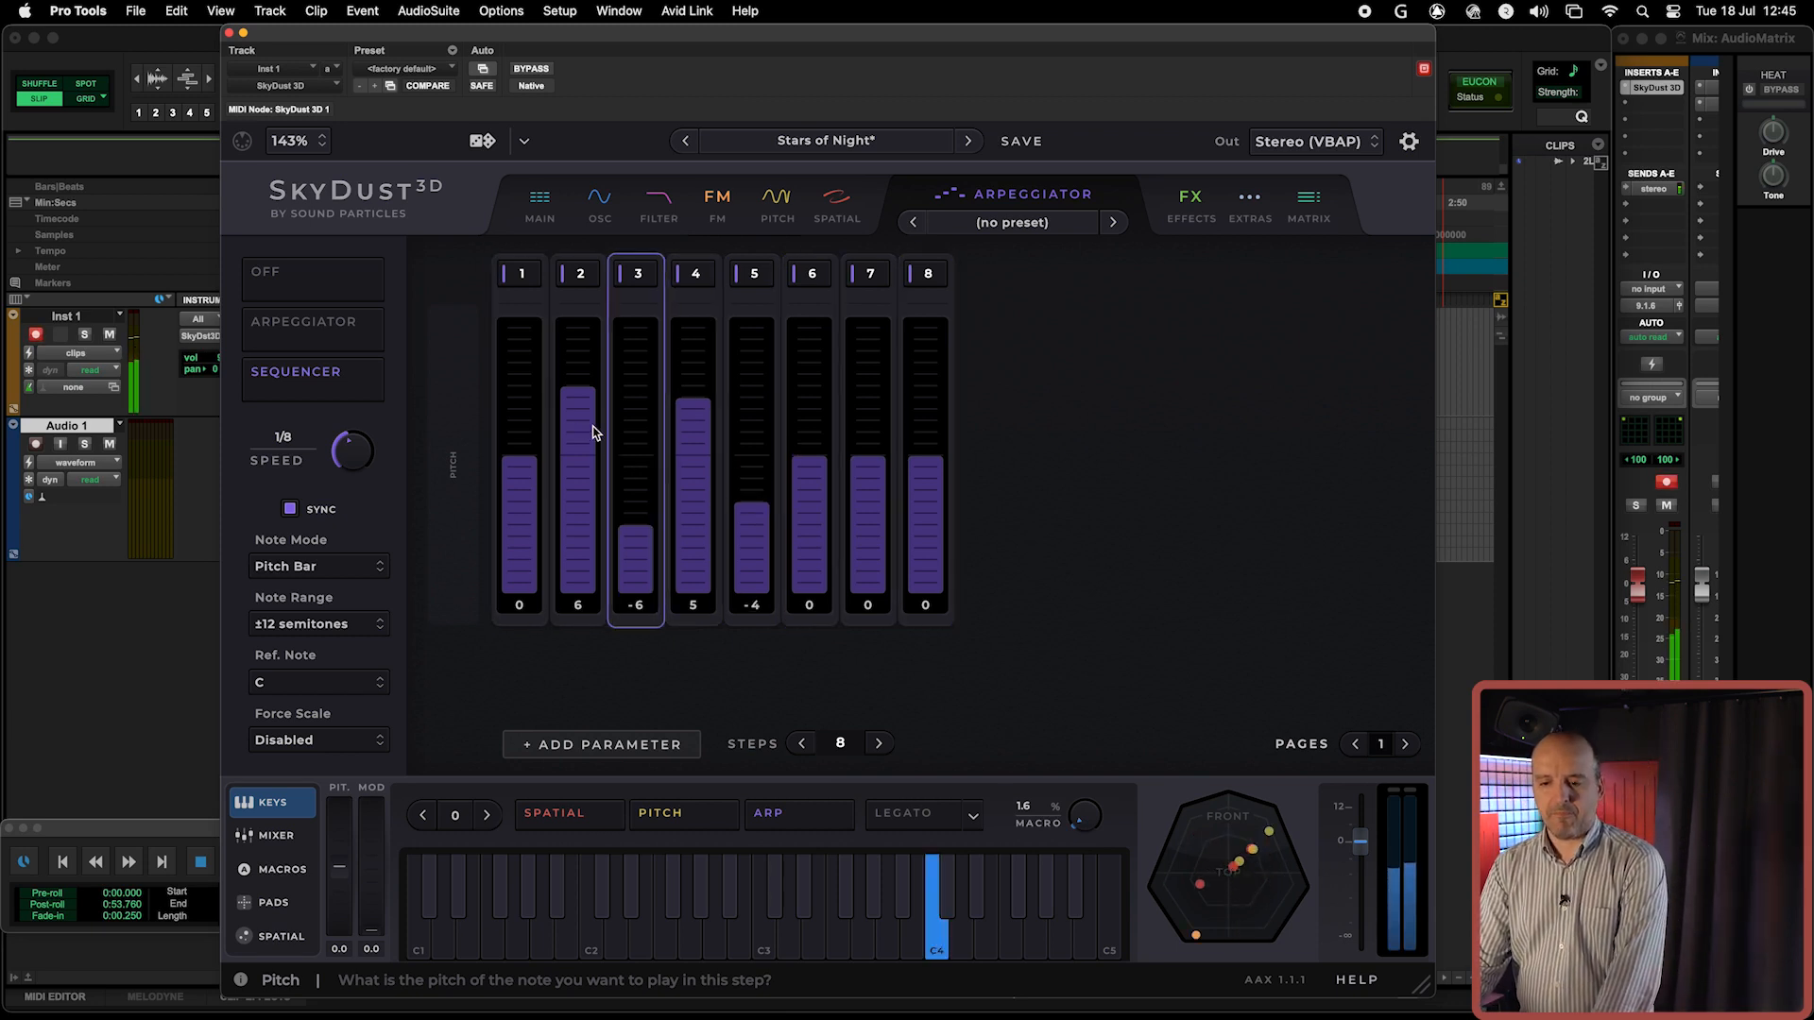
Step: Change the pitches of sequencer steps 2 to 5 to 7, -7, 7 and -12
{"action": "left_click_drag", "start_coordinate": [572, 406], "coordinate": [575, 382]}
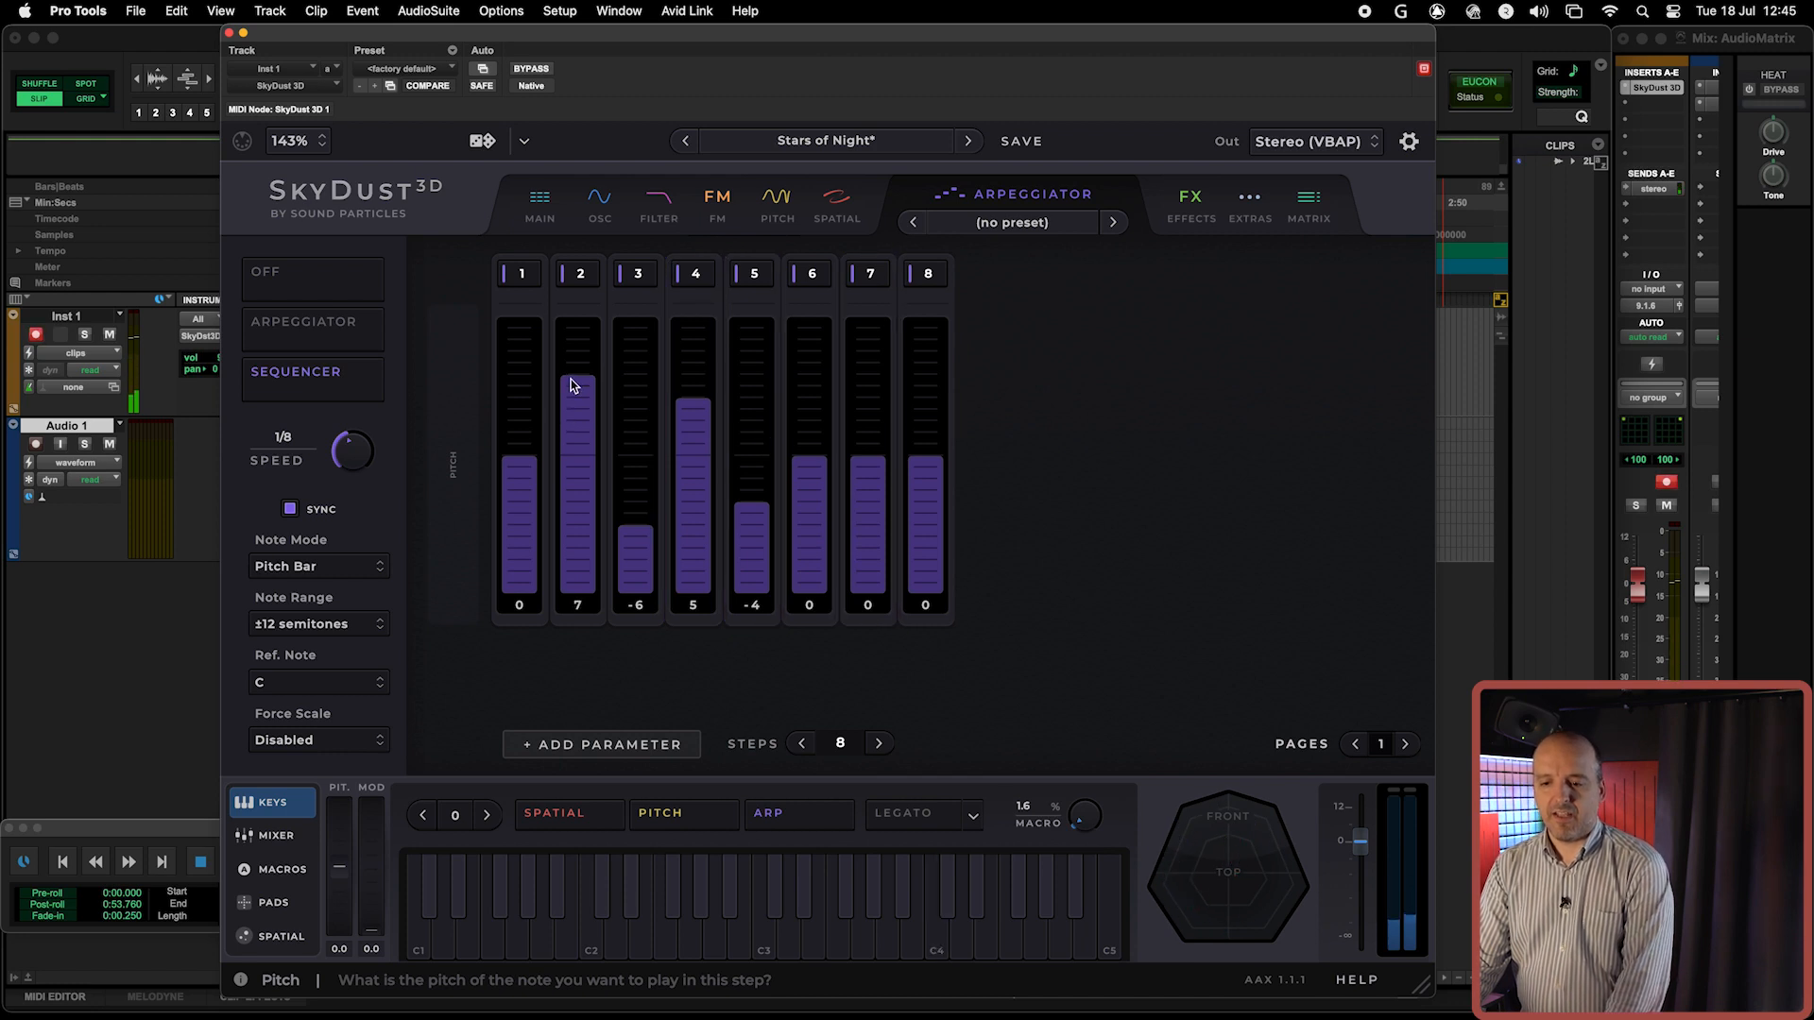
{"action": "left_click_drag", "start_coordinate": [627, 529], "coordinate": [635, 546]}
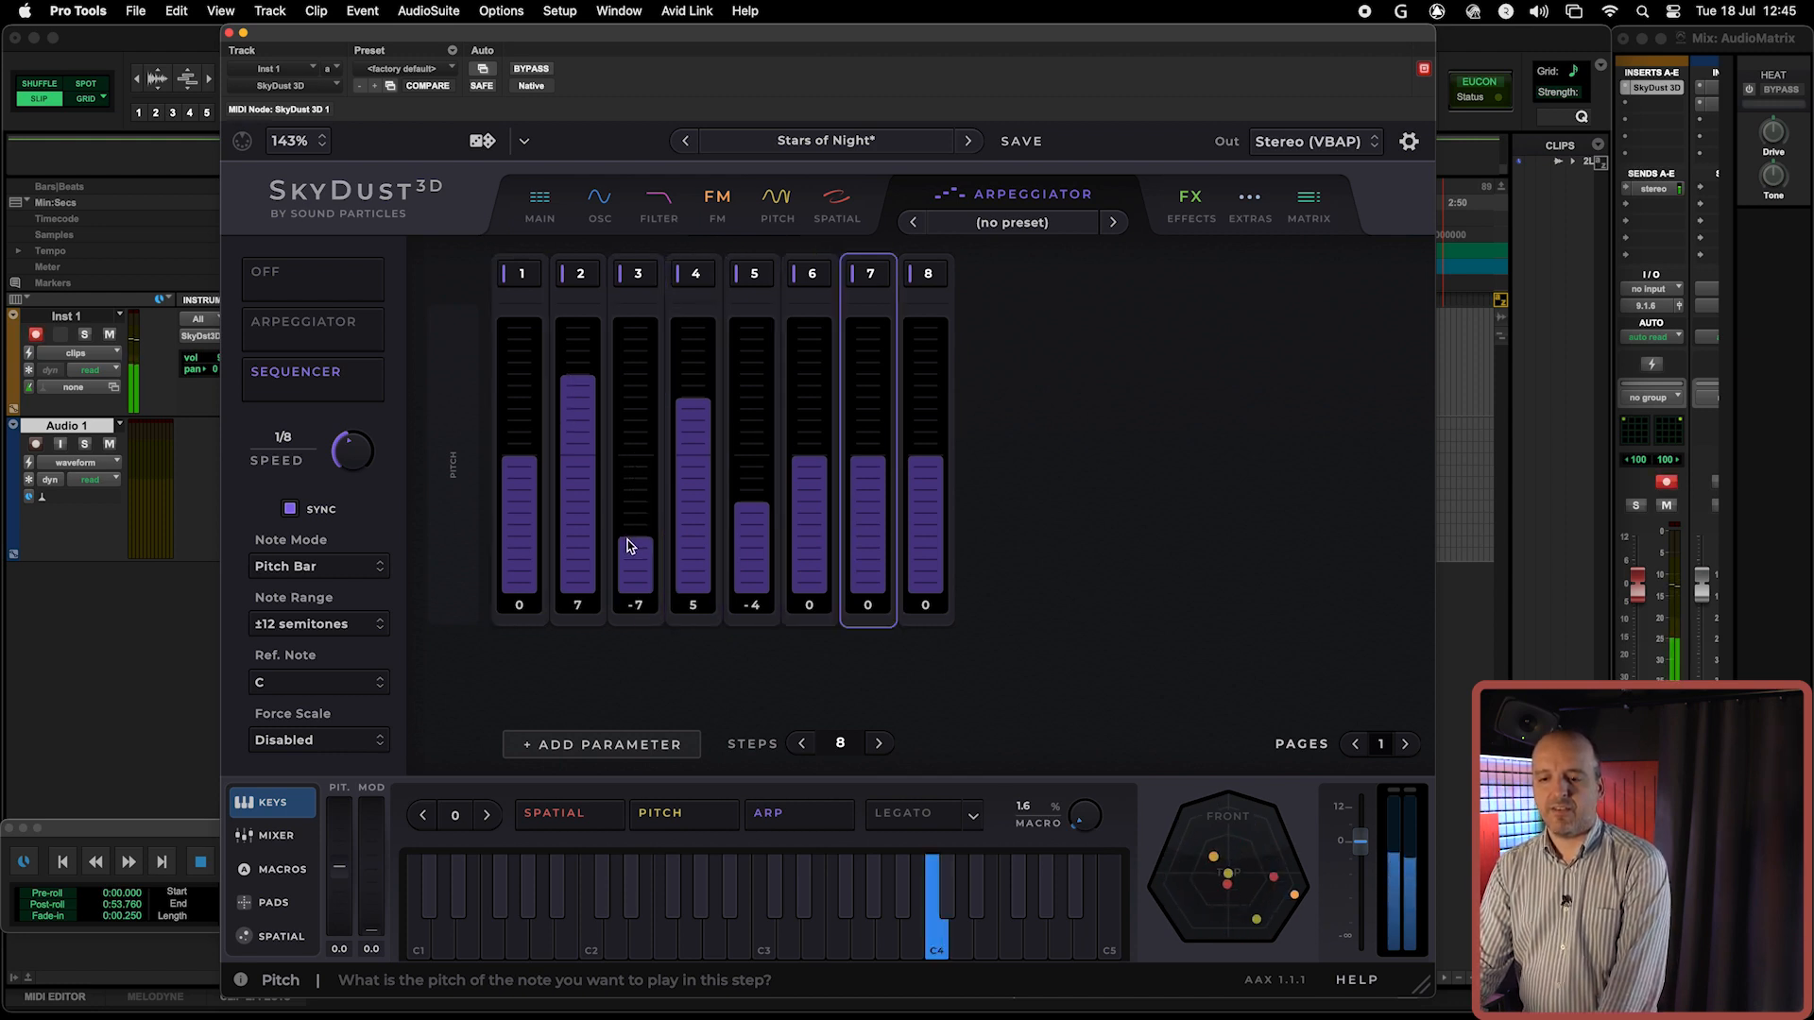
{"action": "left_click_drag", "start_coordinate": [697, 427], "coordinate": [696, 389]}
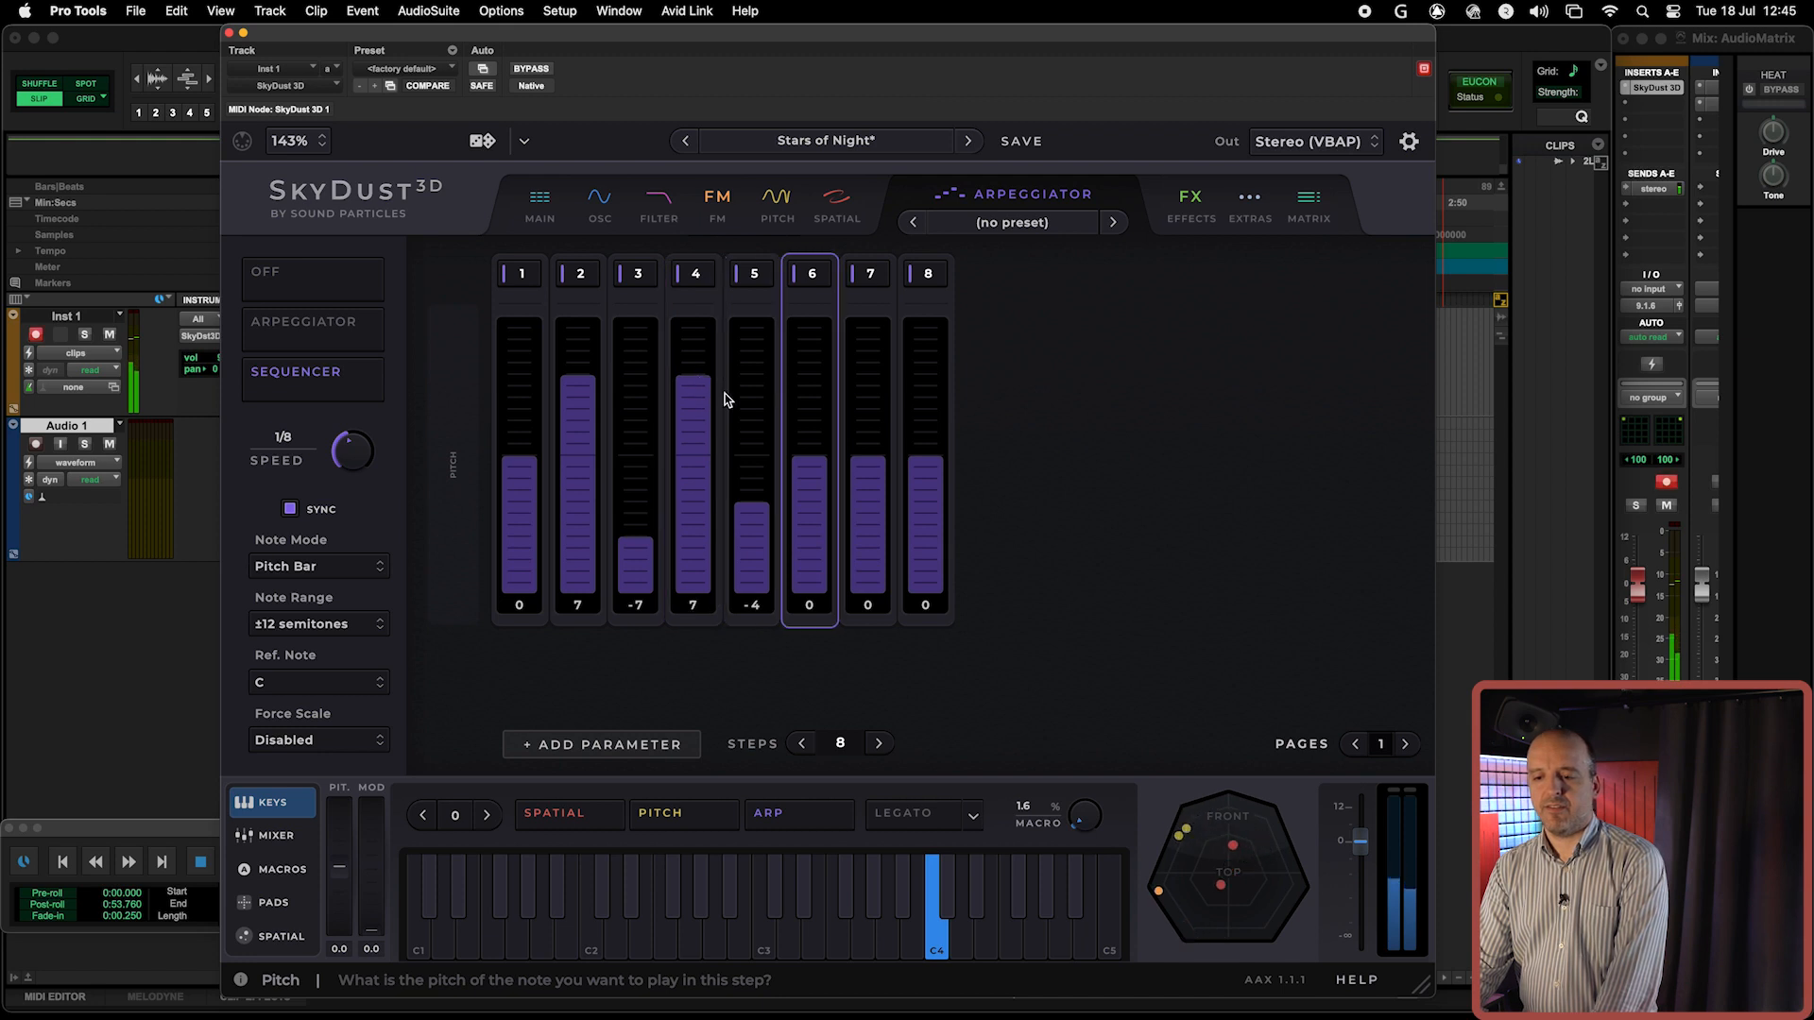
{"action": "left_click_drag", "start_coordinate": [741, 519], "coordinate": [761, 604]}
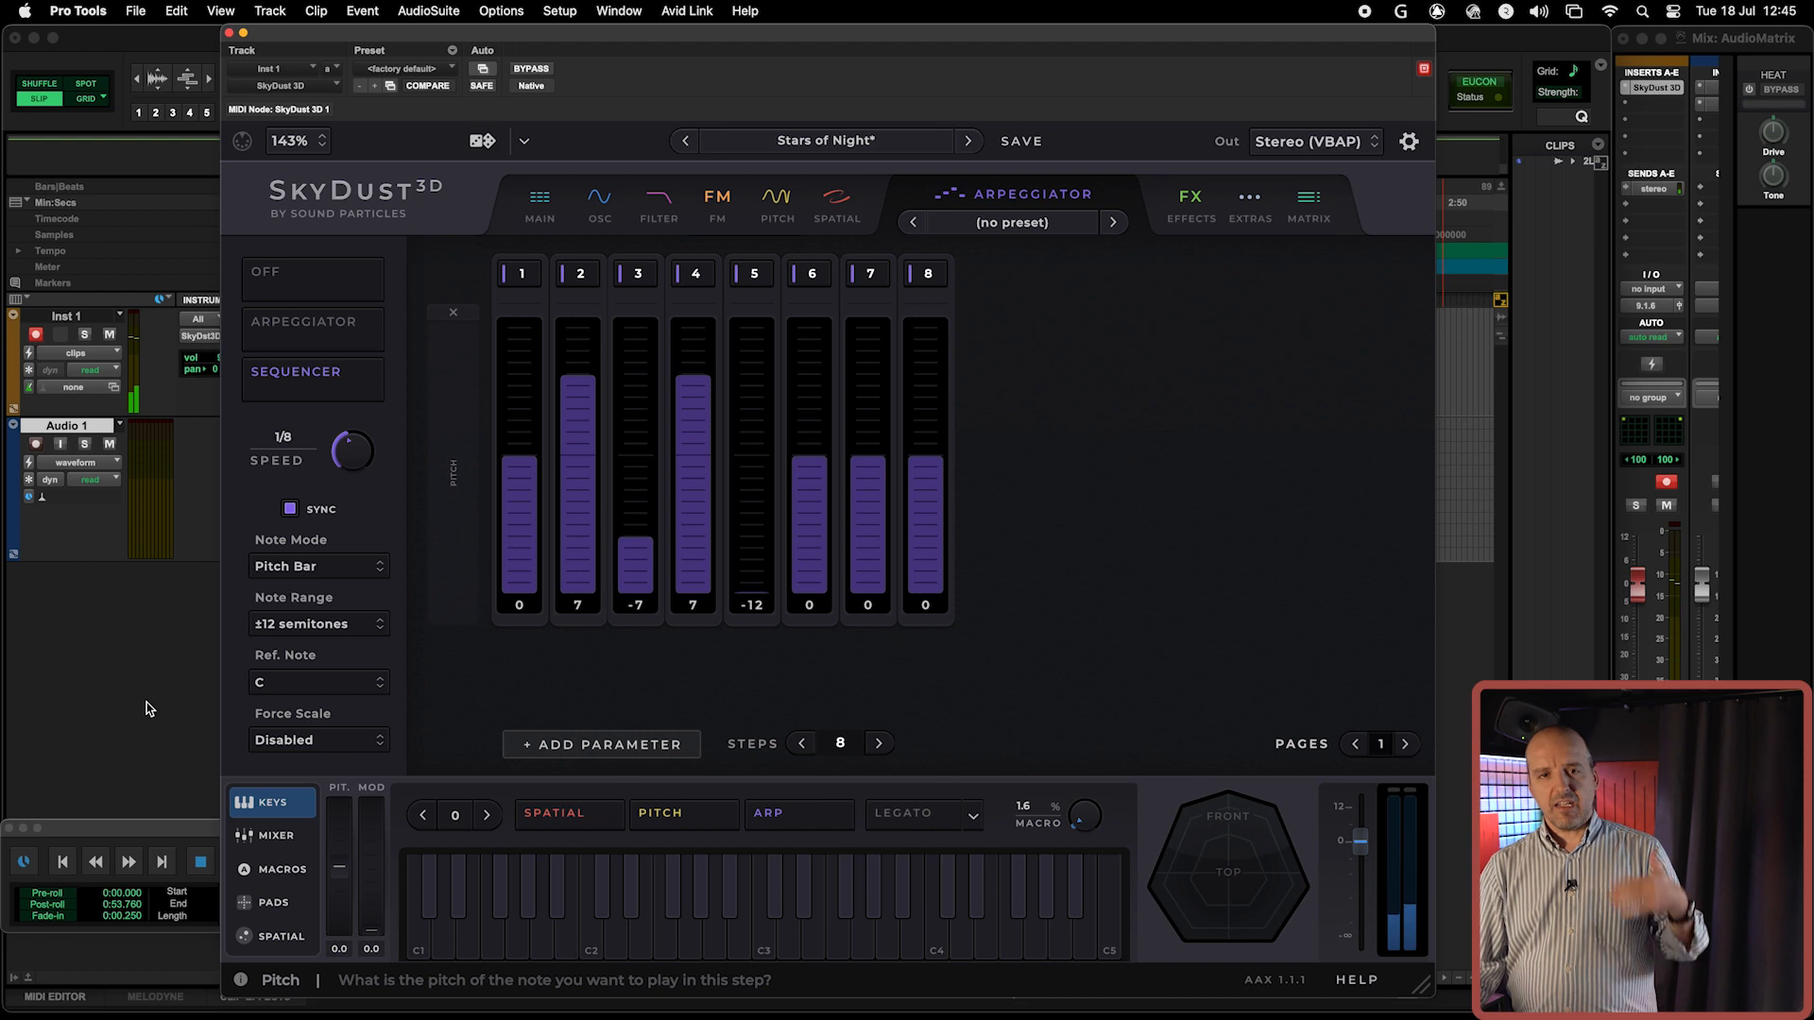
Step: Count the semitone intervals upward from C3 on the on-screen keyboard
{"action": "left_click", "coordinate": [626, 924]}
{"action": "left_click", "coordinate": [762, 926]}
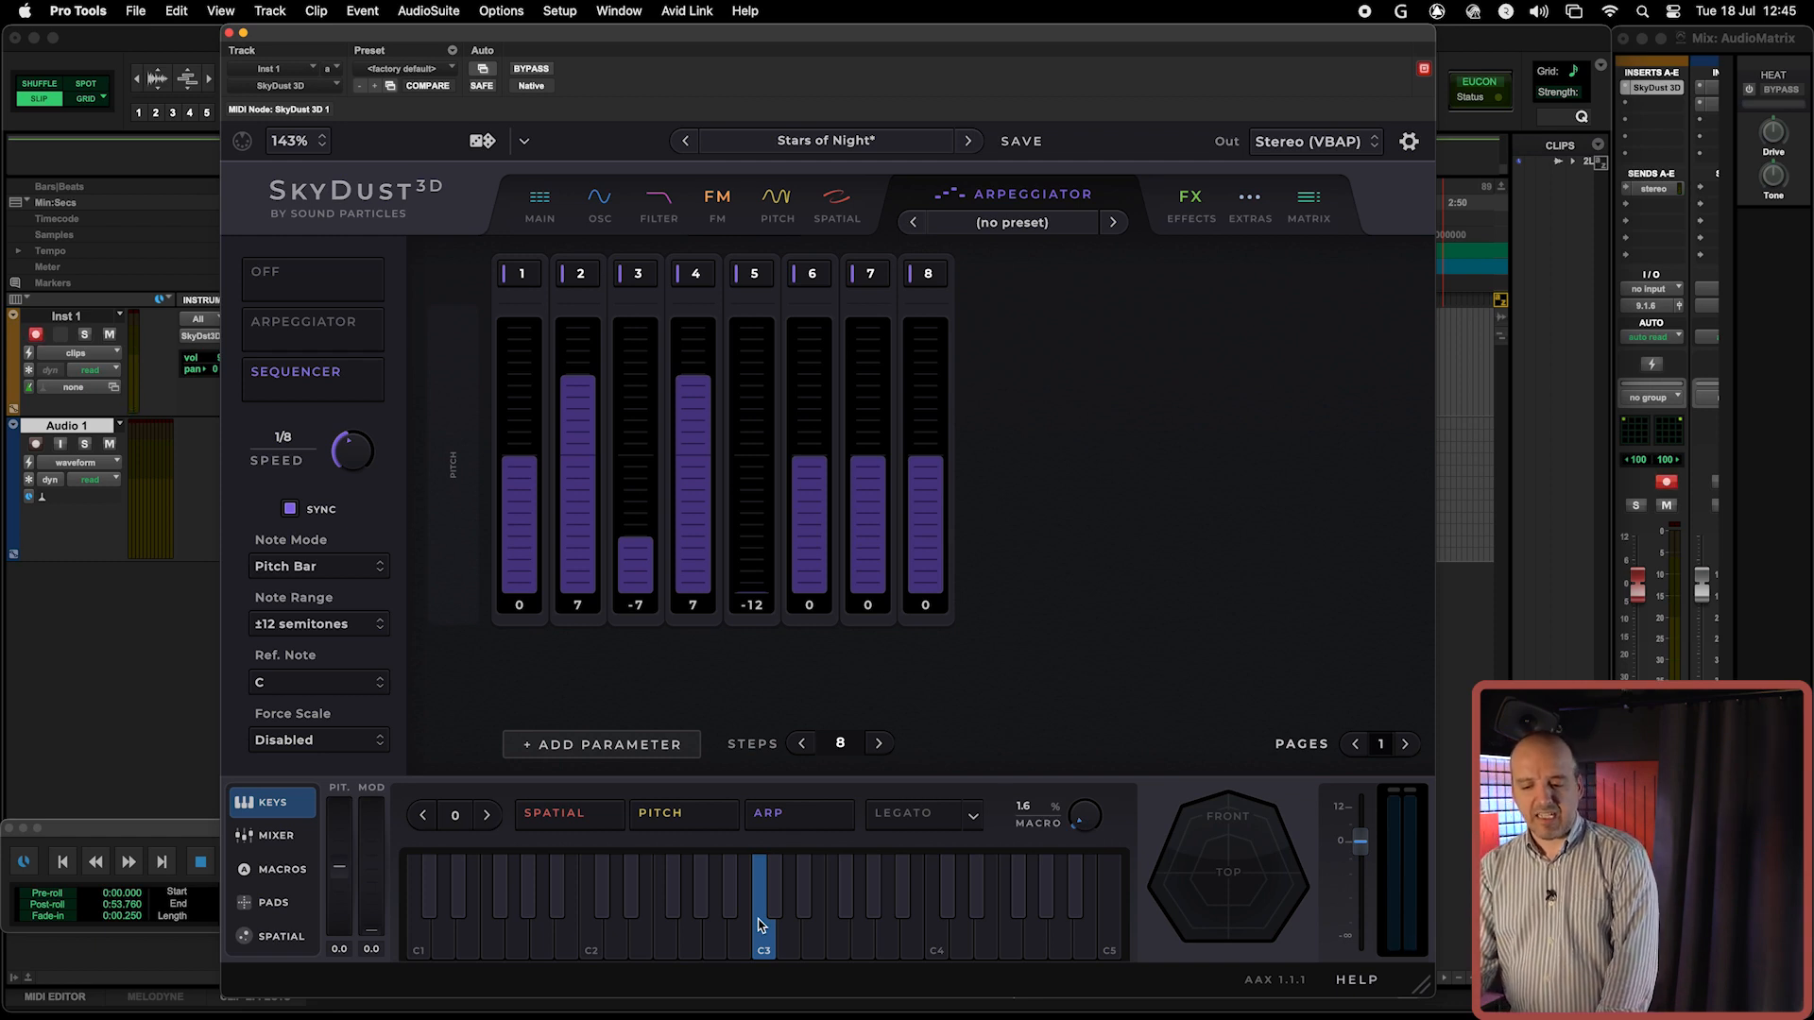
{"action": "left_click", "coordinate": [790, 921]}
{"action": "left_click", "coordinate": [814, 934]}
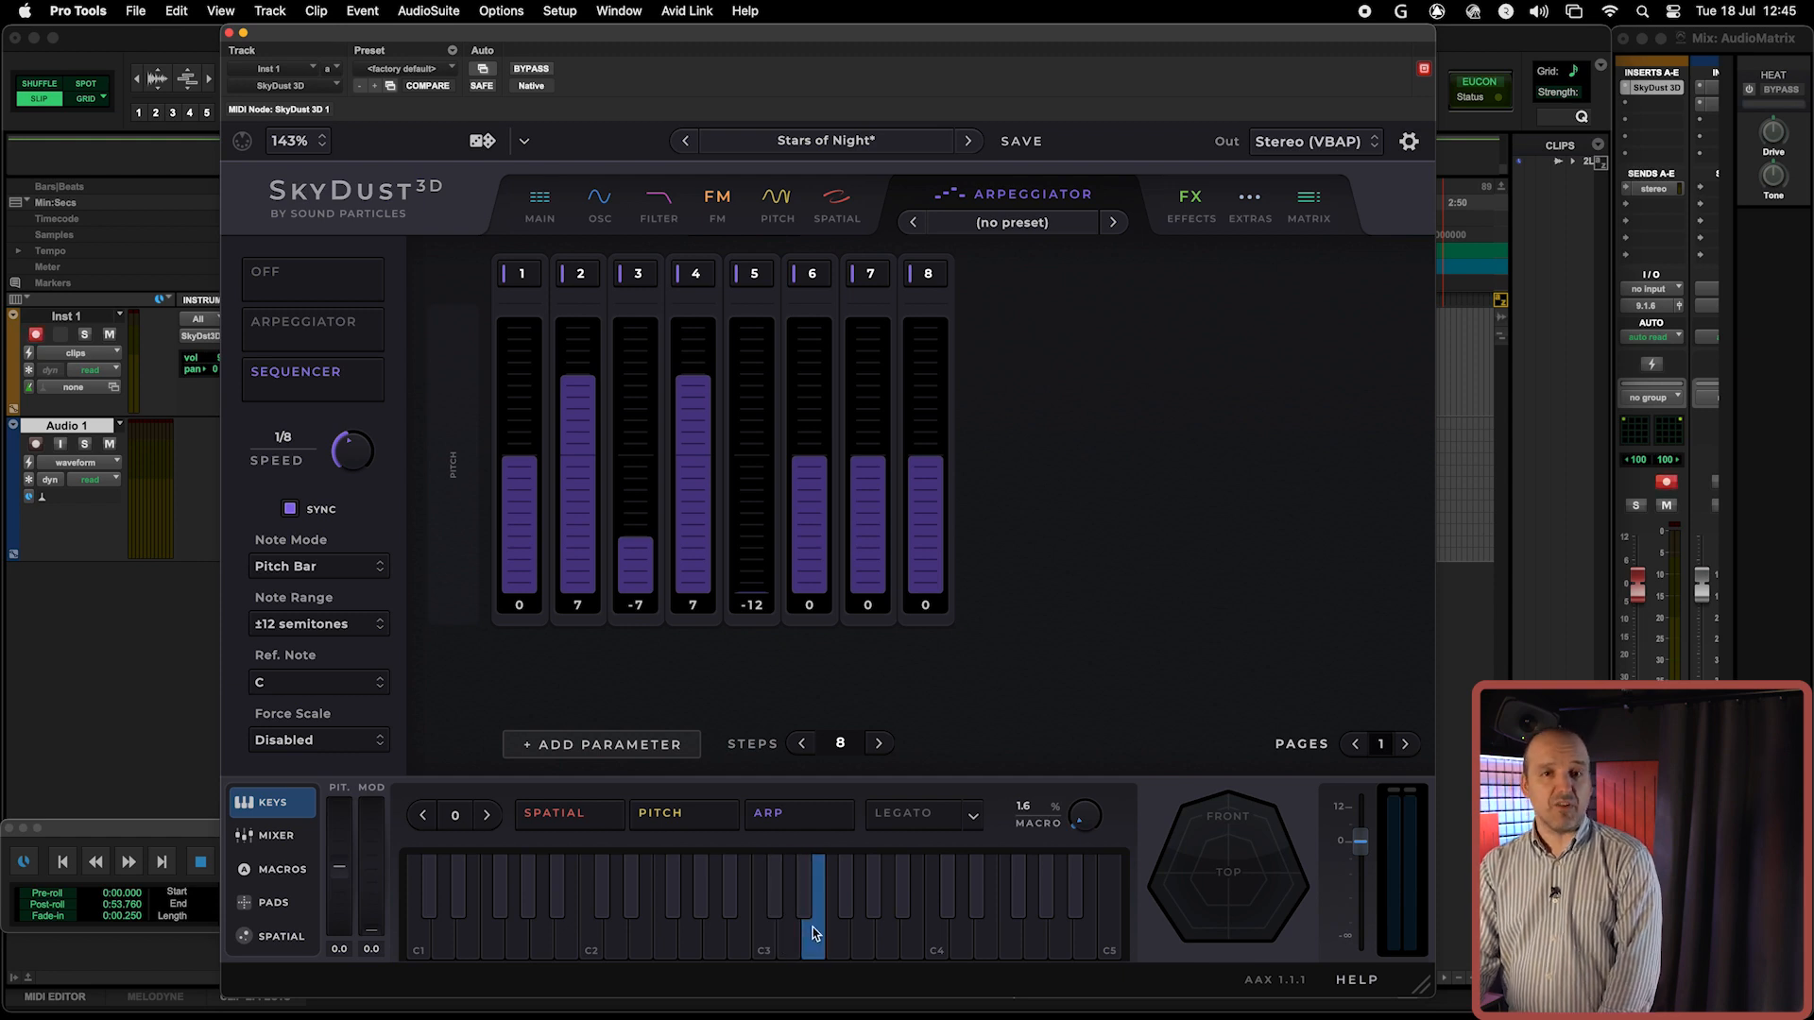
Step: Build a major arpeggio by setting the pitches of sequencer steps 2 to 5 to 4, 7, 12 and 0
{"action": "left_click", "coordinate": [580, 475]}
{"action": "left_click_drag", "start_coordinate": [581, 474], "coordinate": [586, 417]}
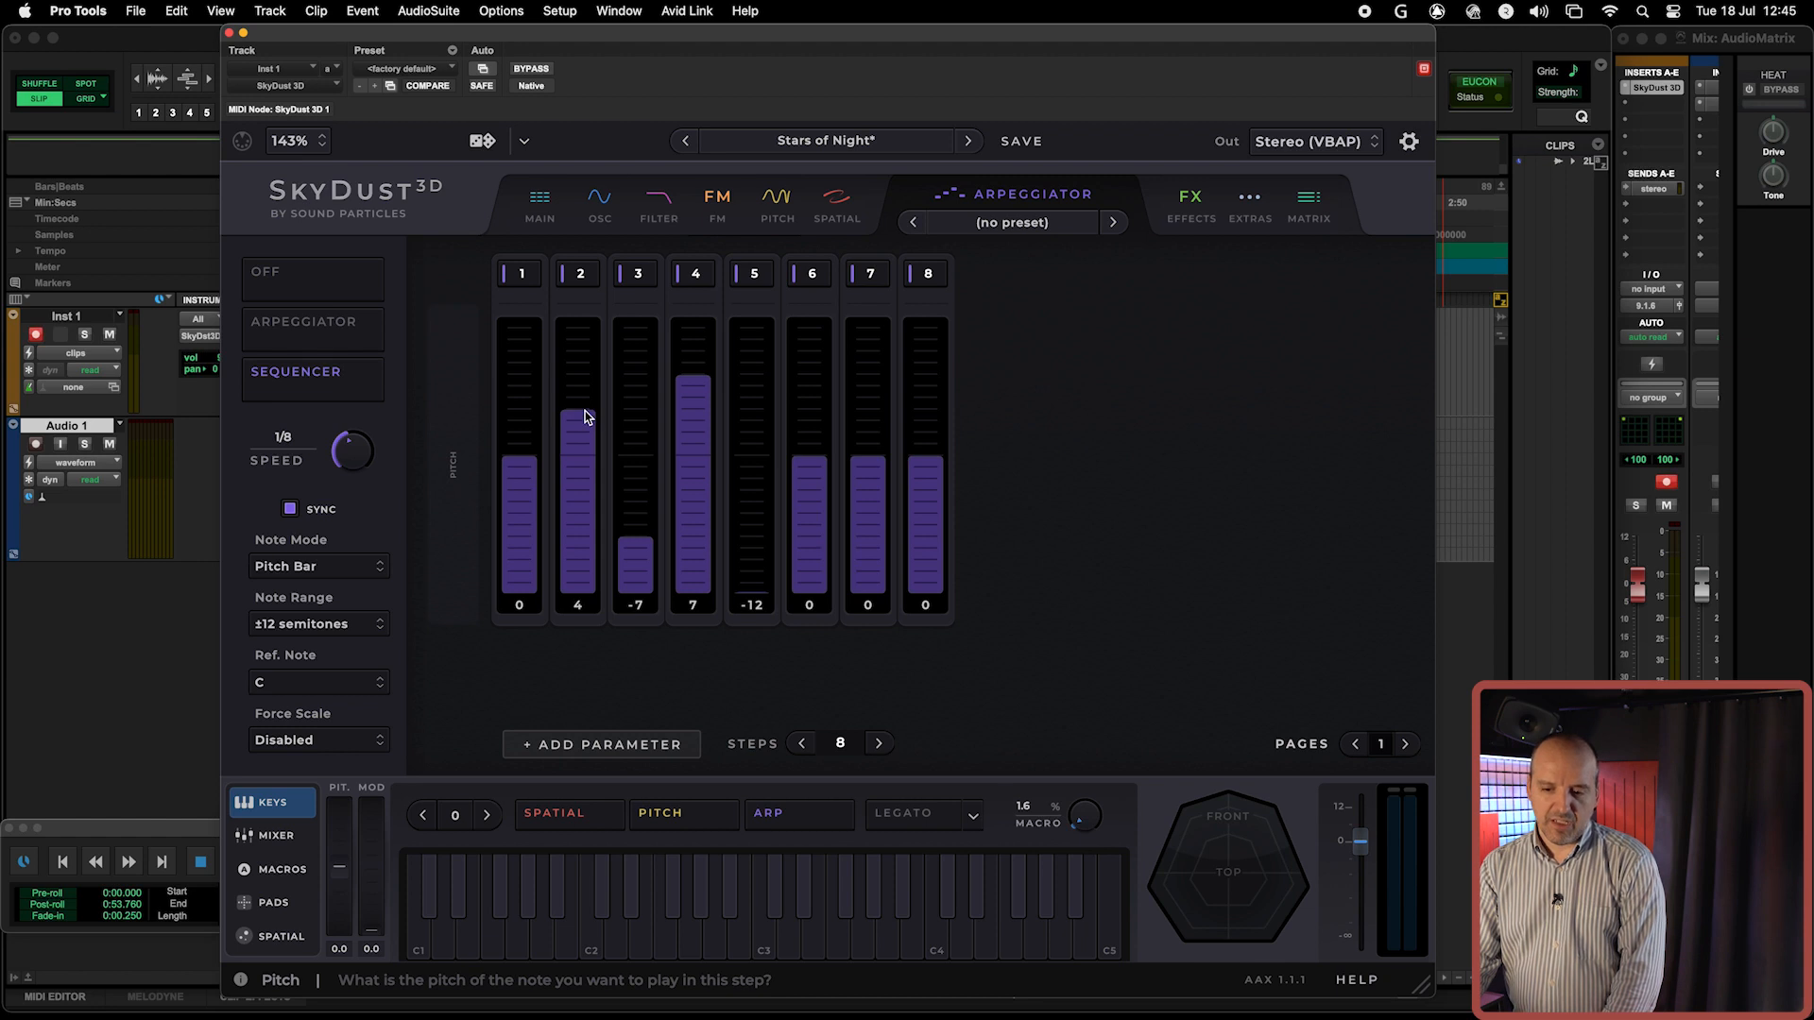
{"action": "mouse_move", "coordinate": [773, 903]}
{"action": "left_mouse_down"}
{"action": "mouse_move", "coordinate": [789, 930]}
{"action": "mouse_move", "coordinate": [860, 952]}
{"action": "mouse_move", "coordinate": [746, 935]}
{"action": "mouse_move", "coordinate": [805, 907]}
{"action": "mouse_move", "coordinate": [858, 922]}
{"action": "left_mouse_up"}
{"action": "left_click_drag", "start_coordinate": [636, 558], "coordinate": [639, 383]}
{"action": "left_click_drag", "start_coordinate": [739, 931], "coordinate": [932, 940]}
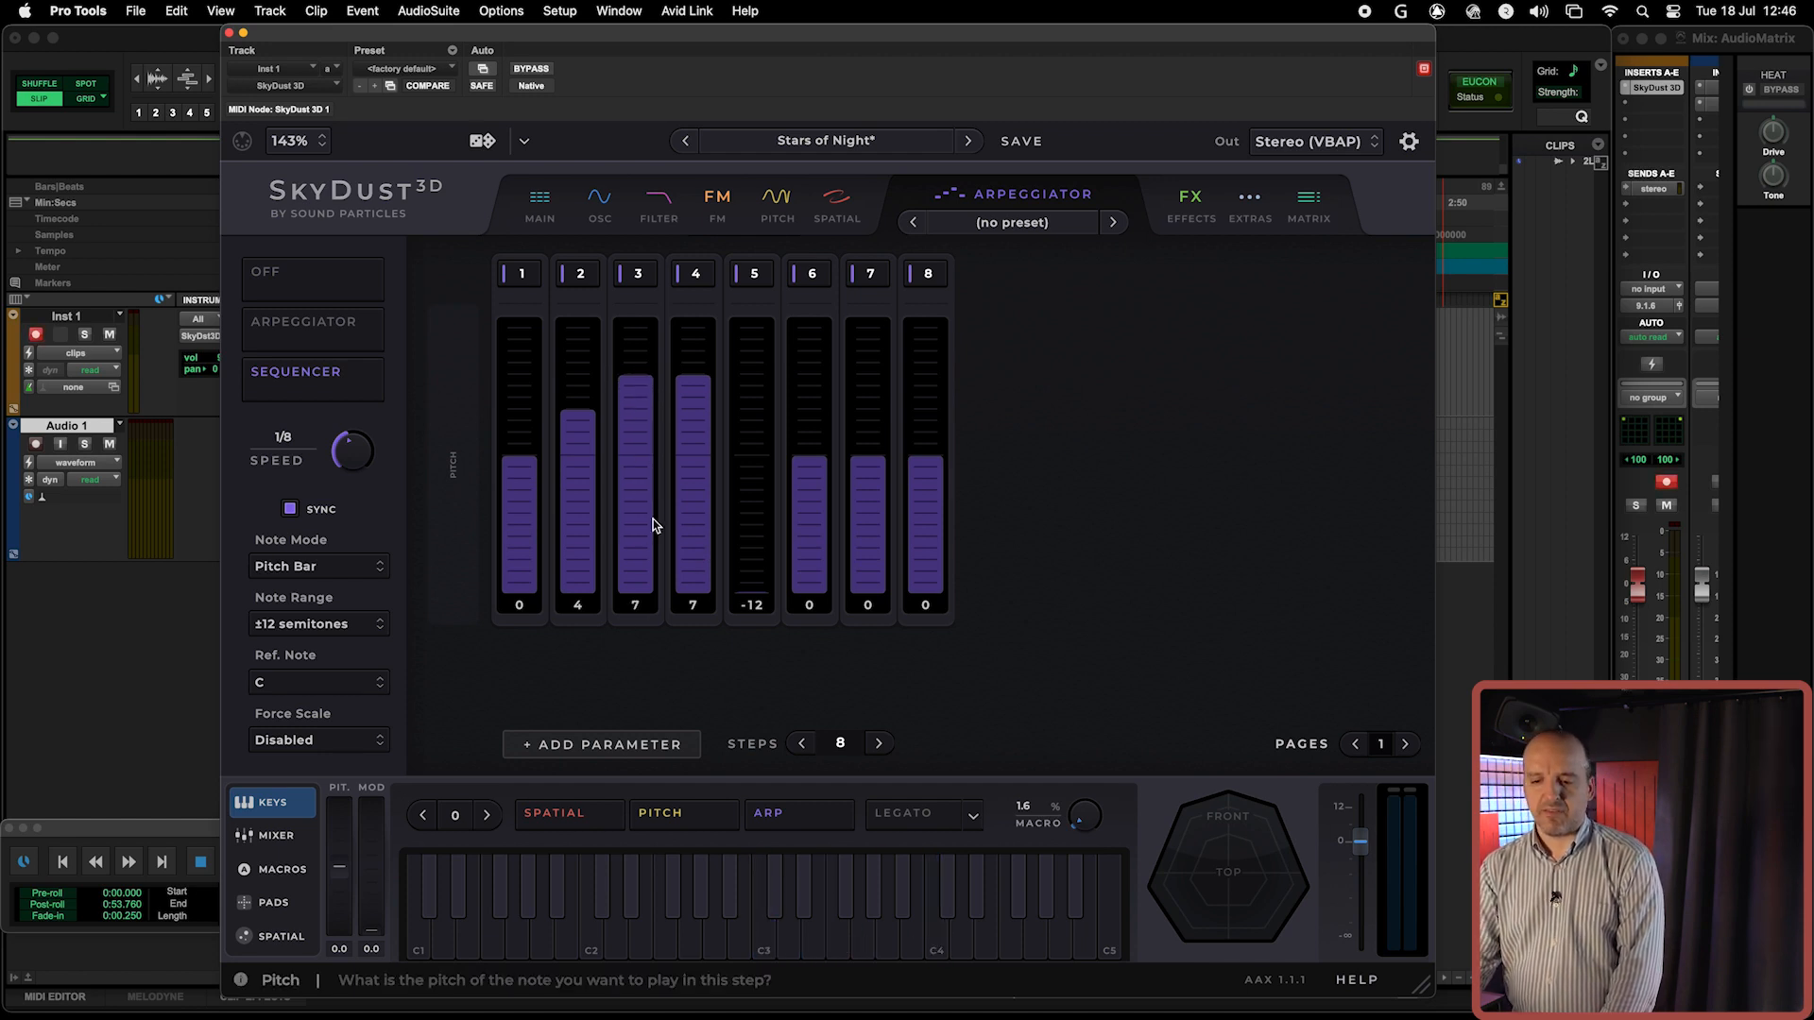
{"action": "left_click_drag", "start_coordinate": [701, 392], "coordinate": [701, 315]}
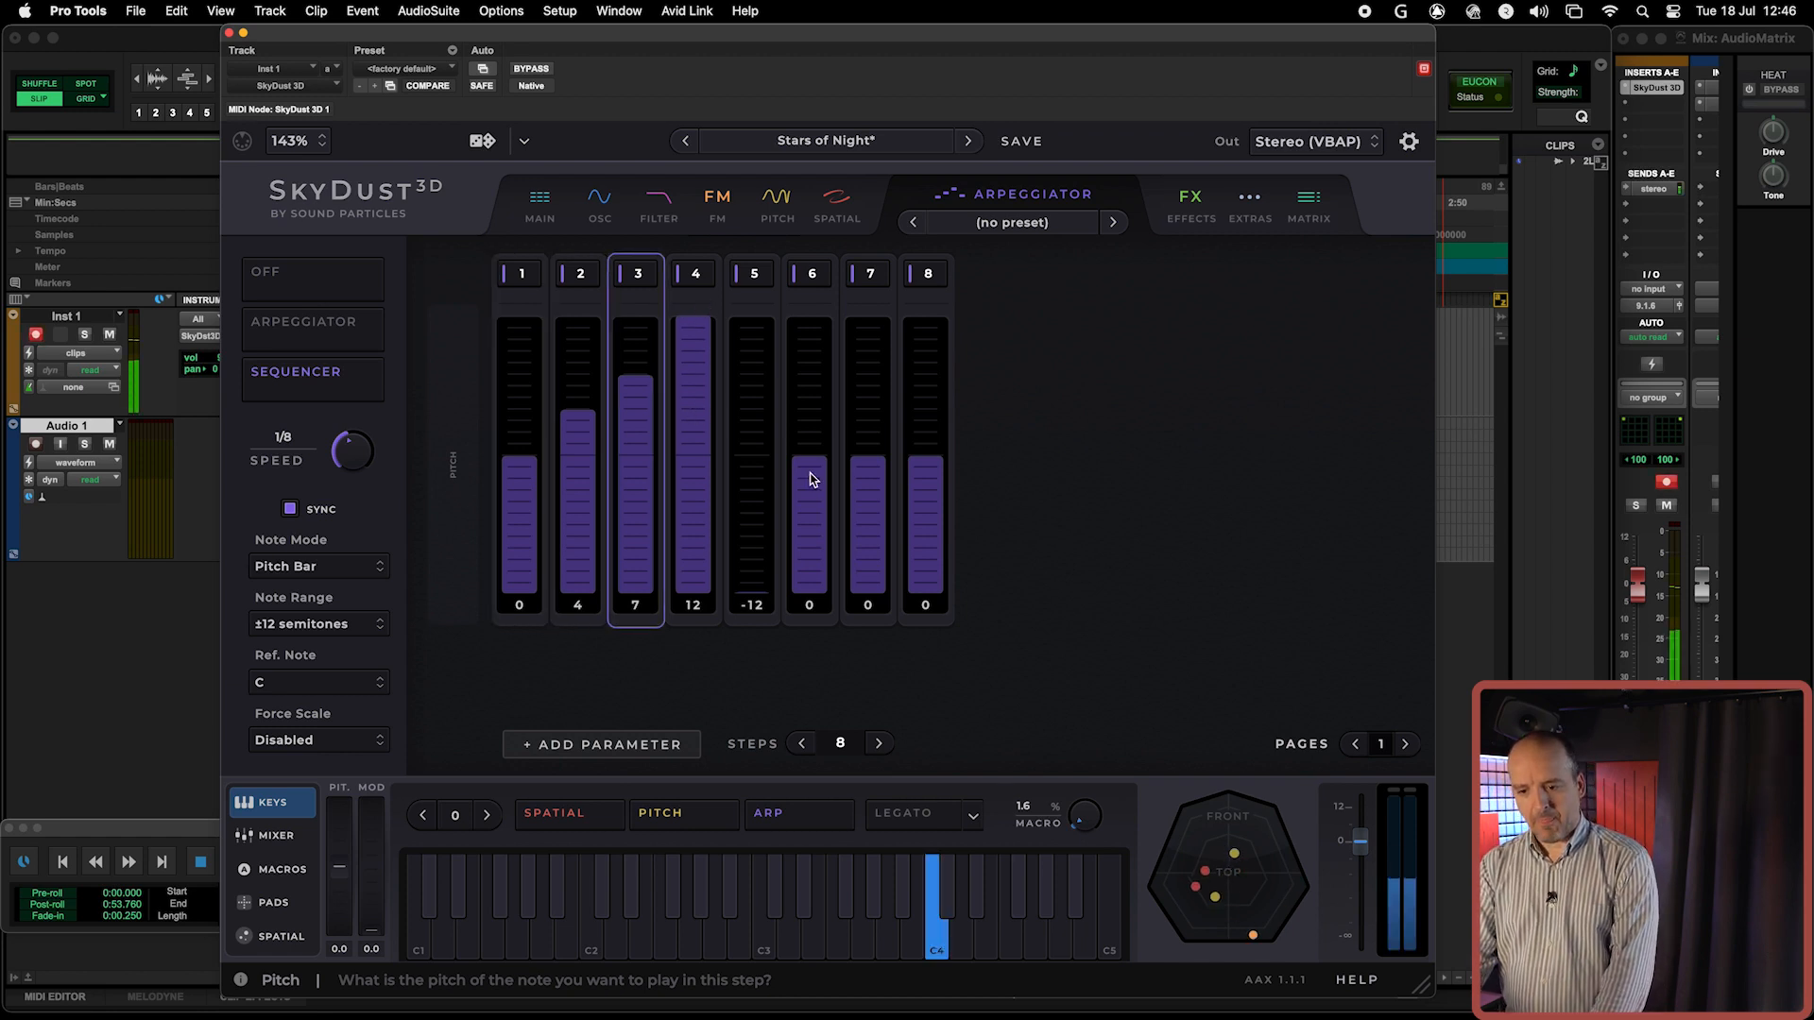
{"action": "left_click", "coordinate": [755, 466]}
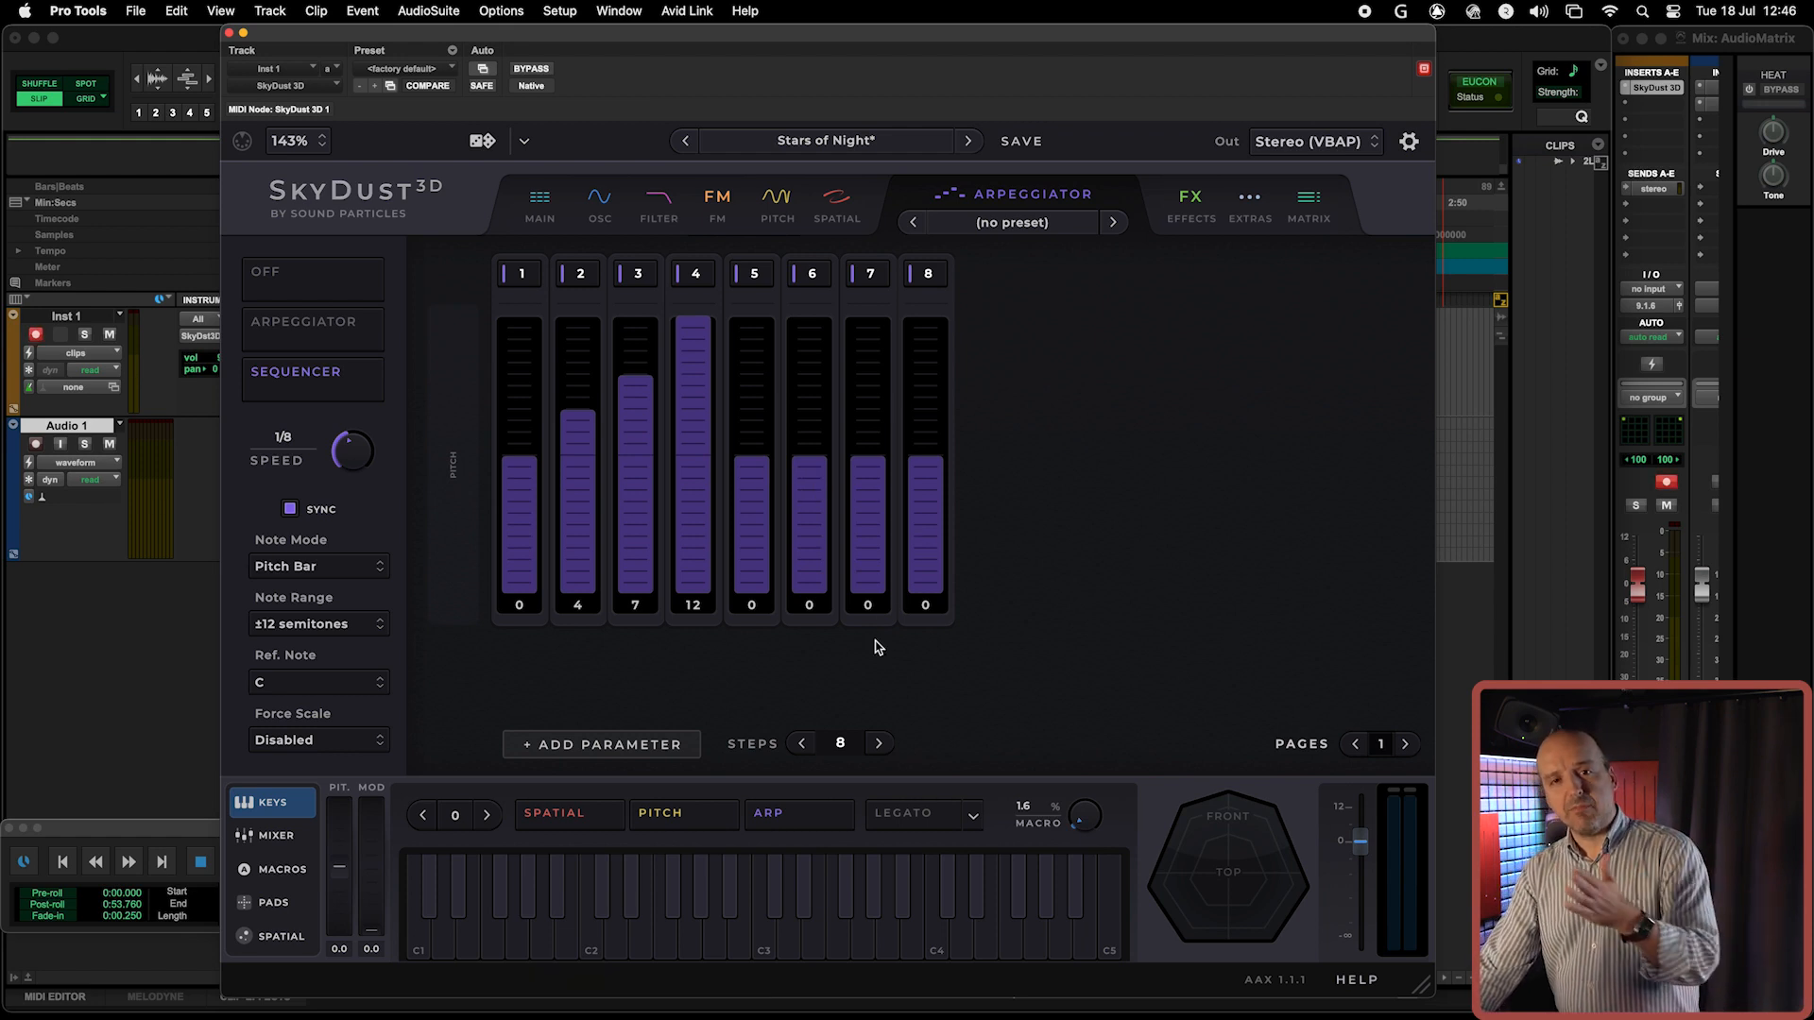
Step: Shorten the sequence to 4 steps and extend it back to 8 steps
{"action": "left_click", "coordinate": [804, 745]}
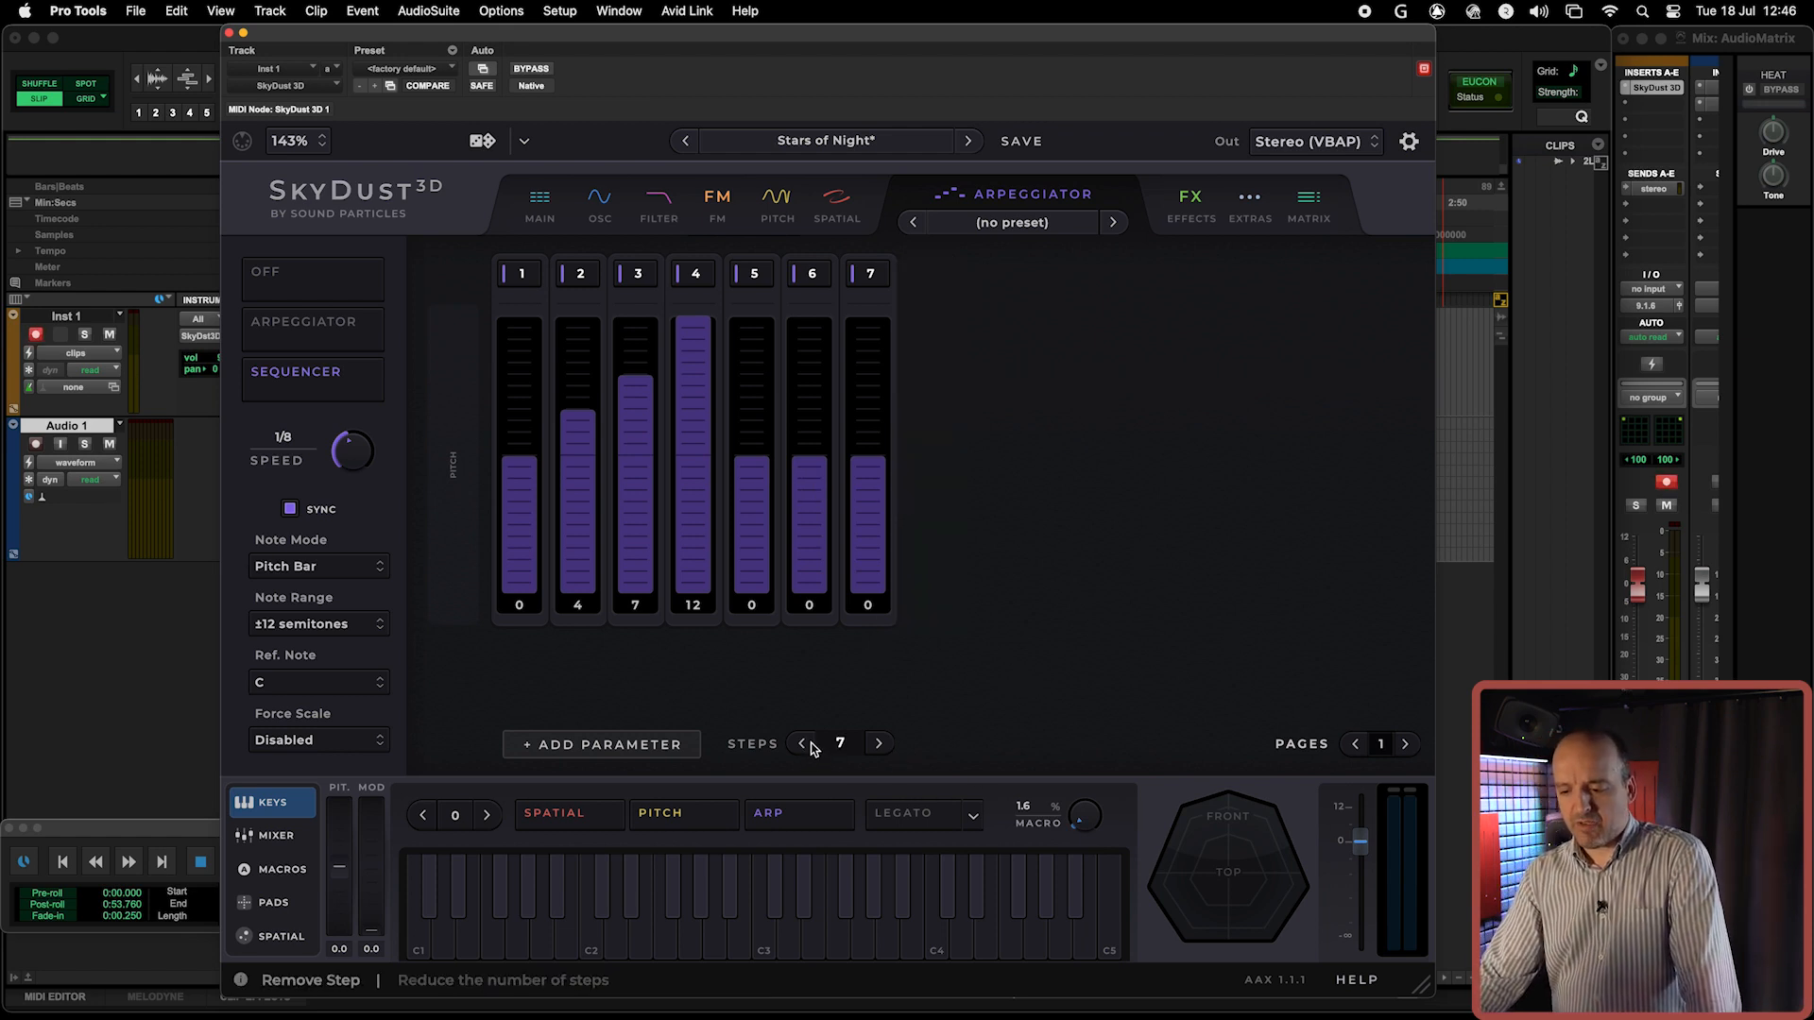
{"action": "left_click", "coordinate": [807, 746]}
{"action": "left_click", "coordinate": [806, 744]}
{"action": "left_click", "coordinate": [808, 746]}
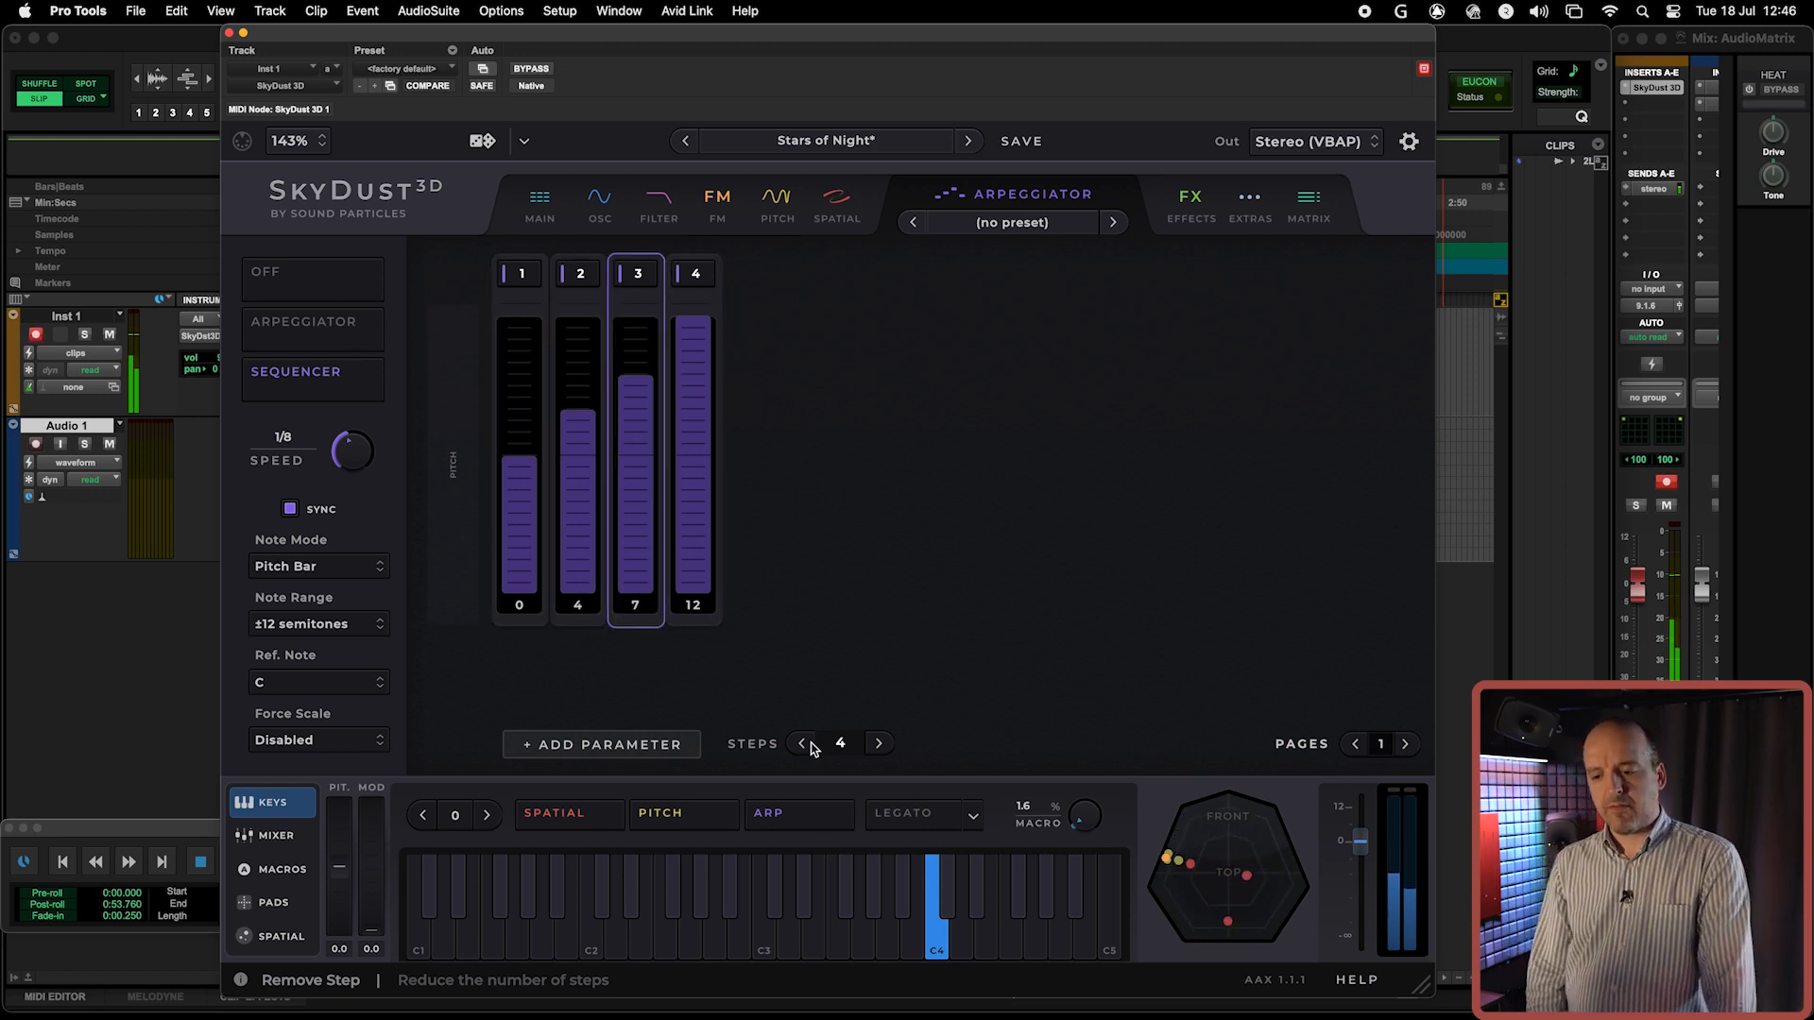
{"action": "left_click", "coordinate": [878, 745]}
{"action": "left_click", "coordinate": [878, 745]}
{"action": "left_click", "coordinate": [877, 745]}
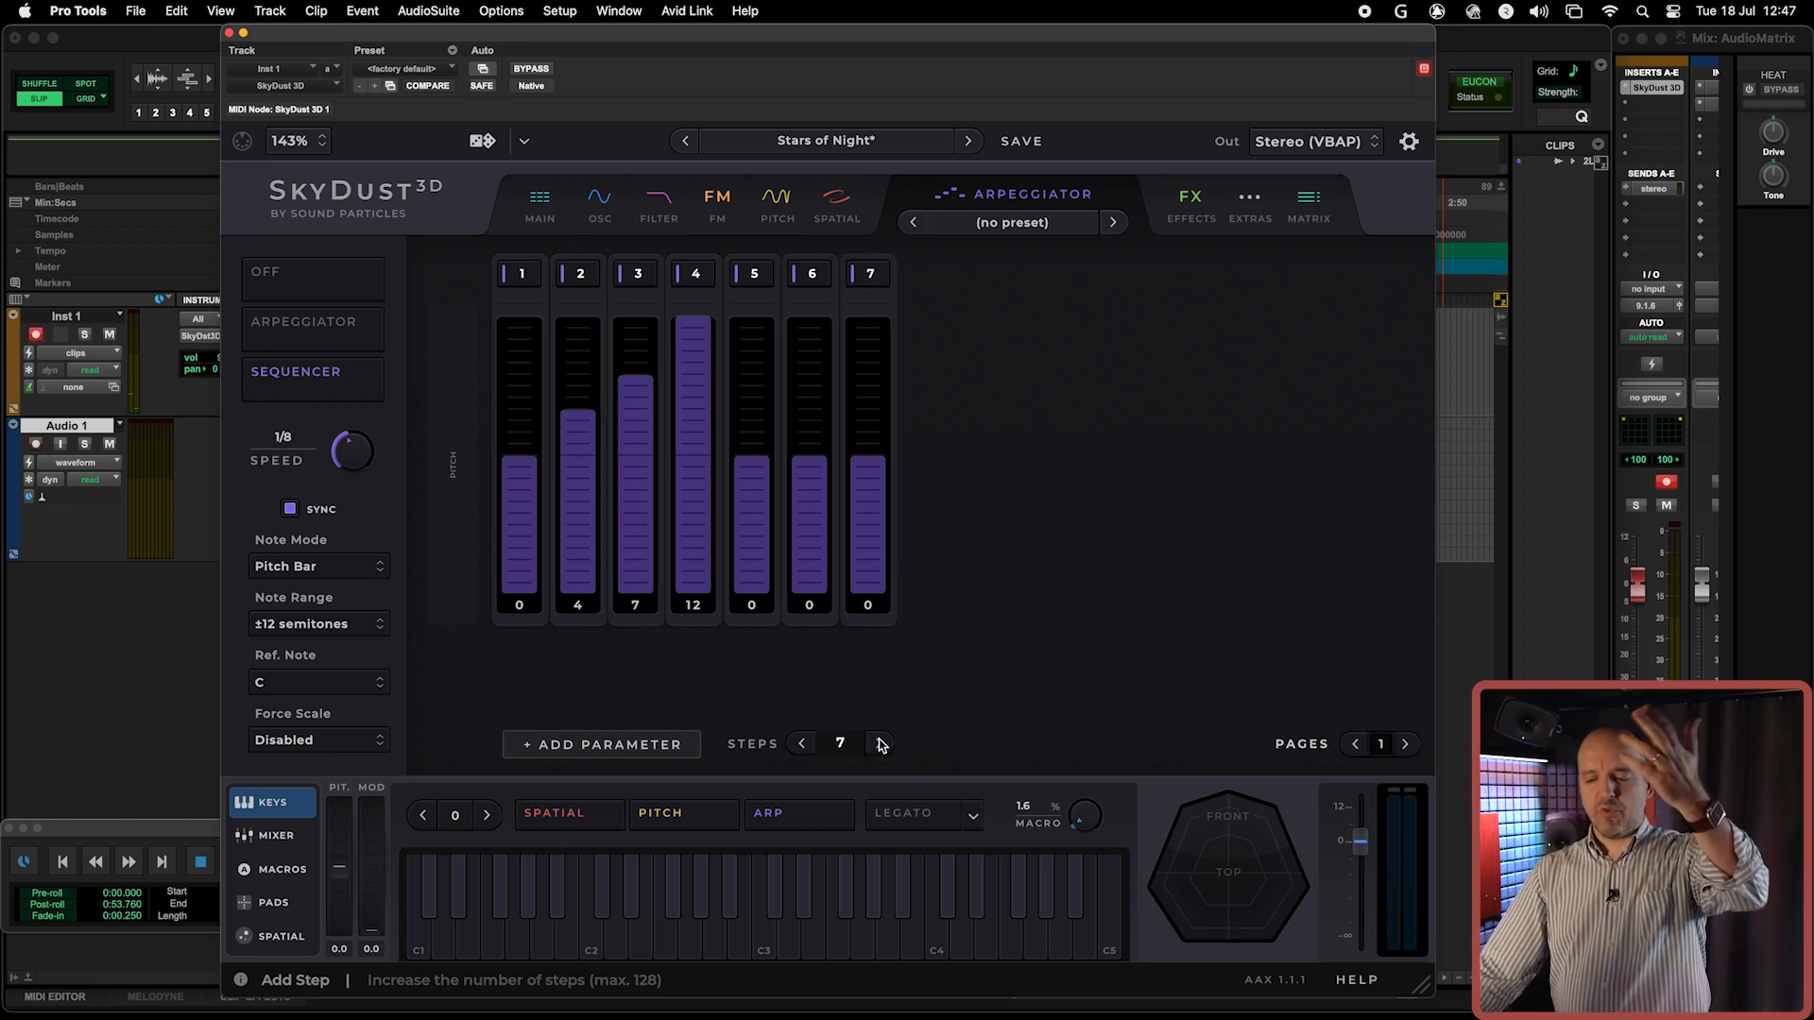
{"action": "left_click", "coordinate": [880, 746]}
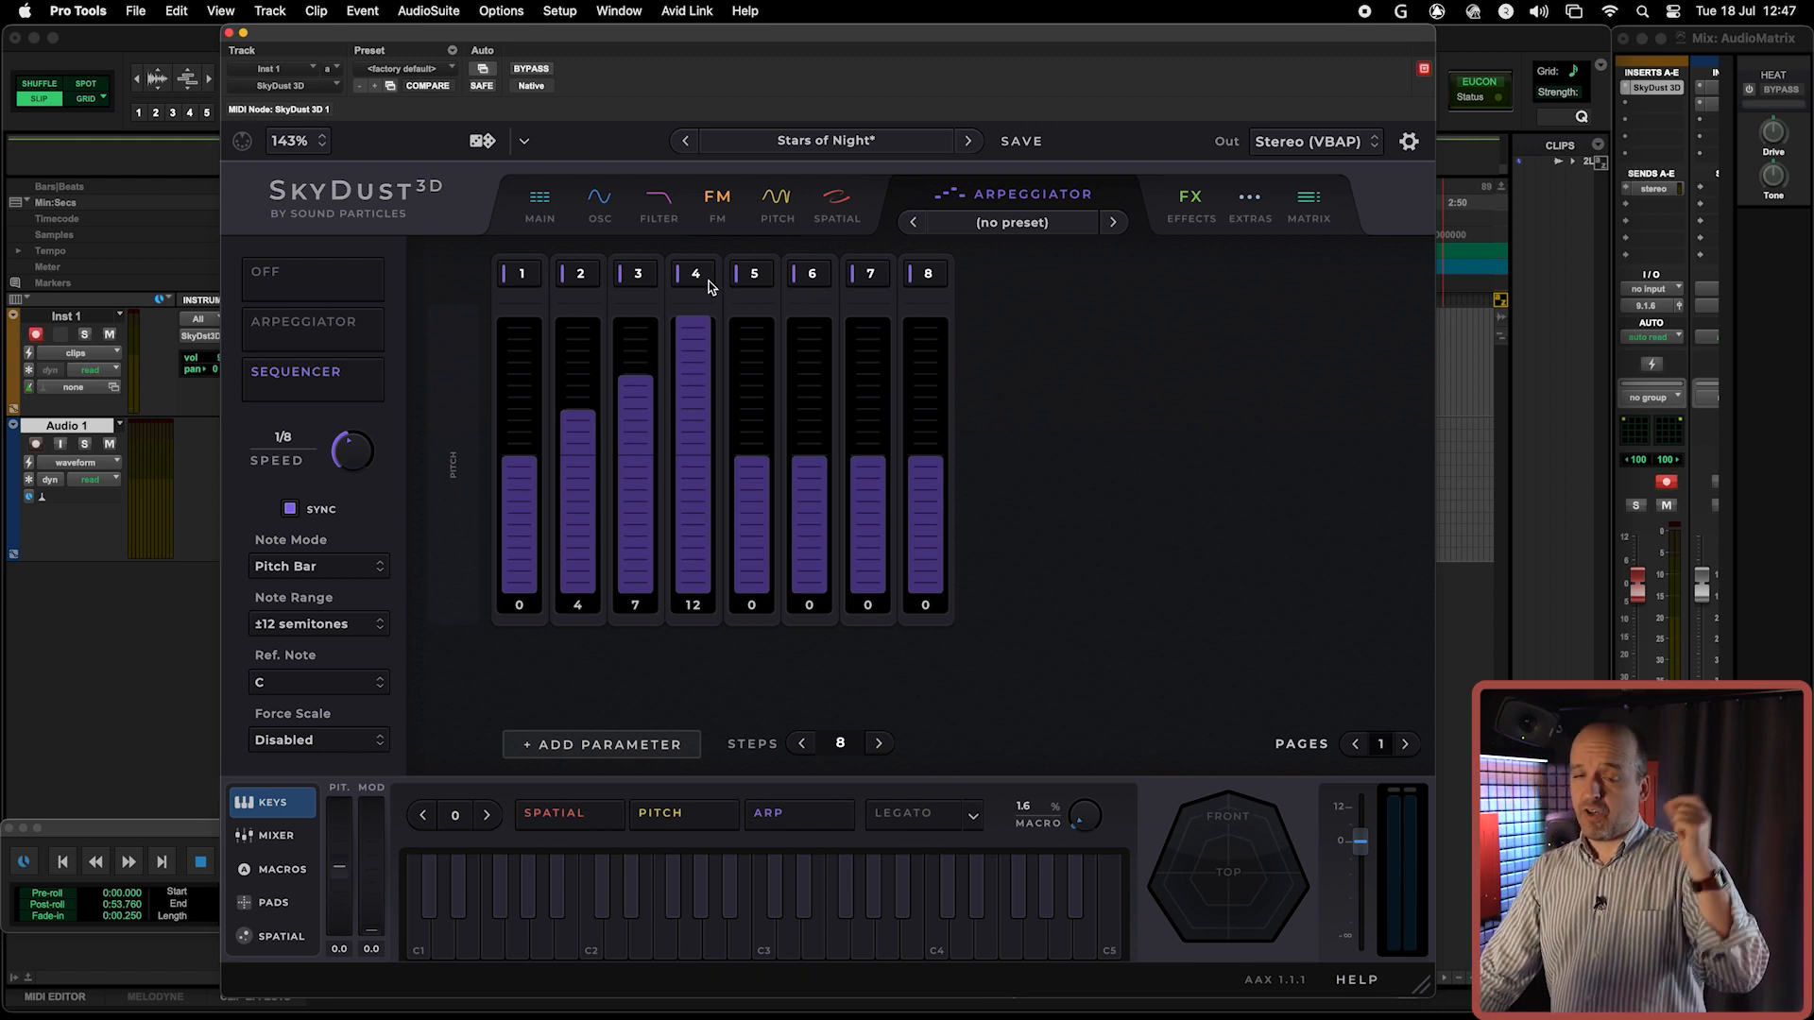
Step: Switch off sequencer steps 3 and 4 and switch both on again
{"action": "left_click", "coordinate": [642, 276]}
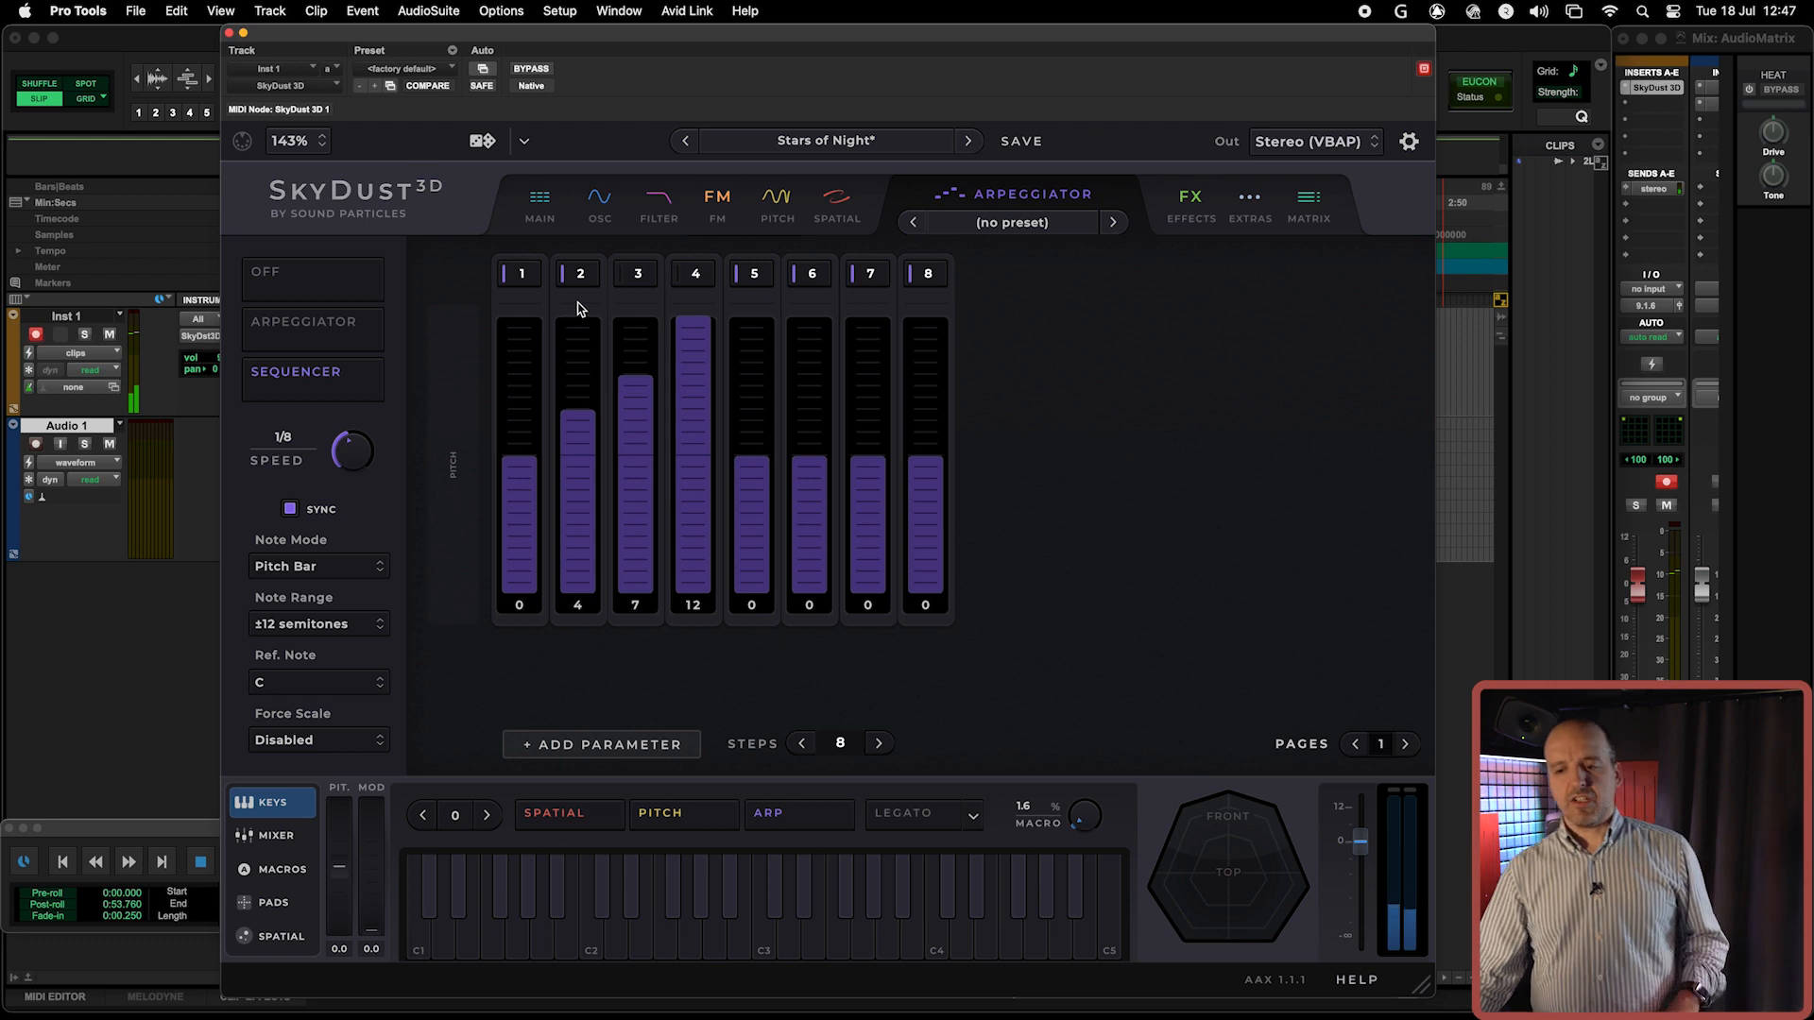
{"action": "left_click", "coordinate": [642, 275]}
{"action": "left_click", "coordinate": [689, 276]}
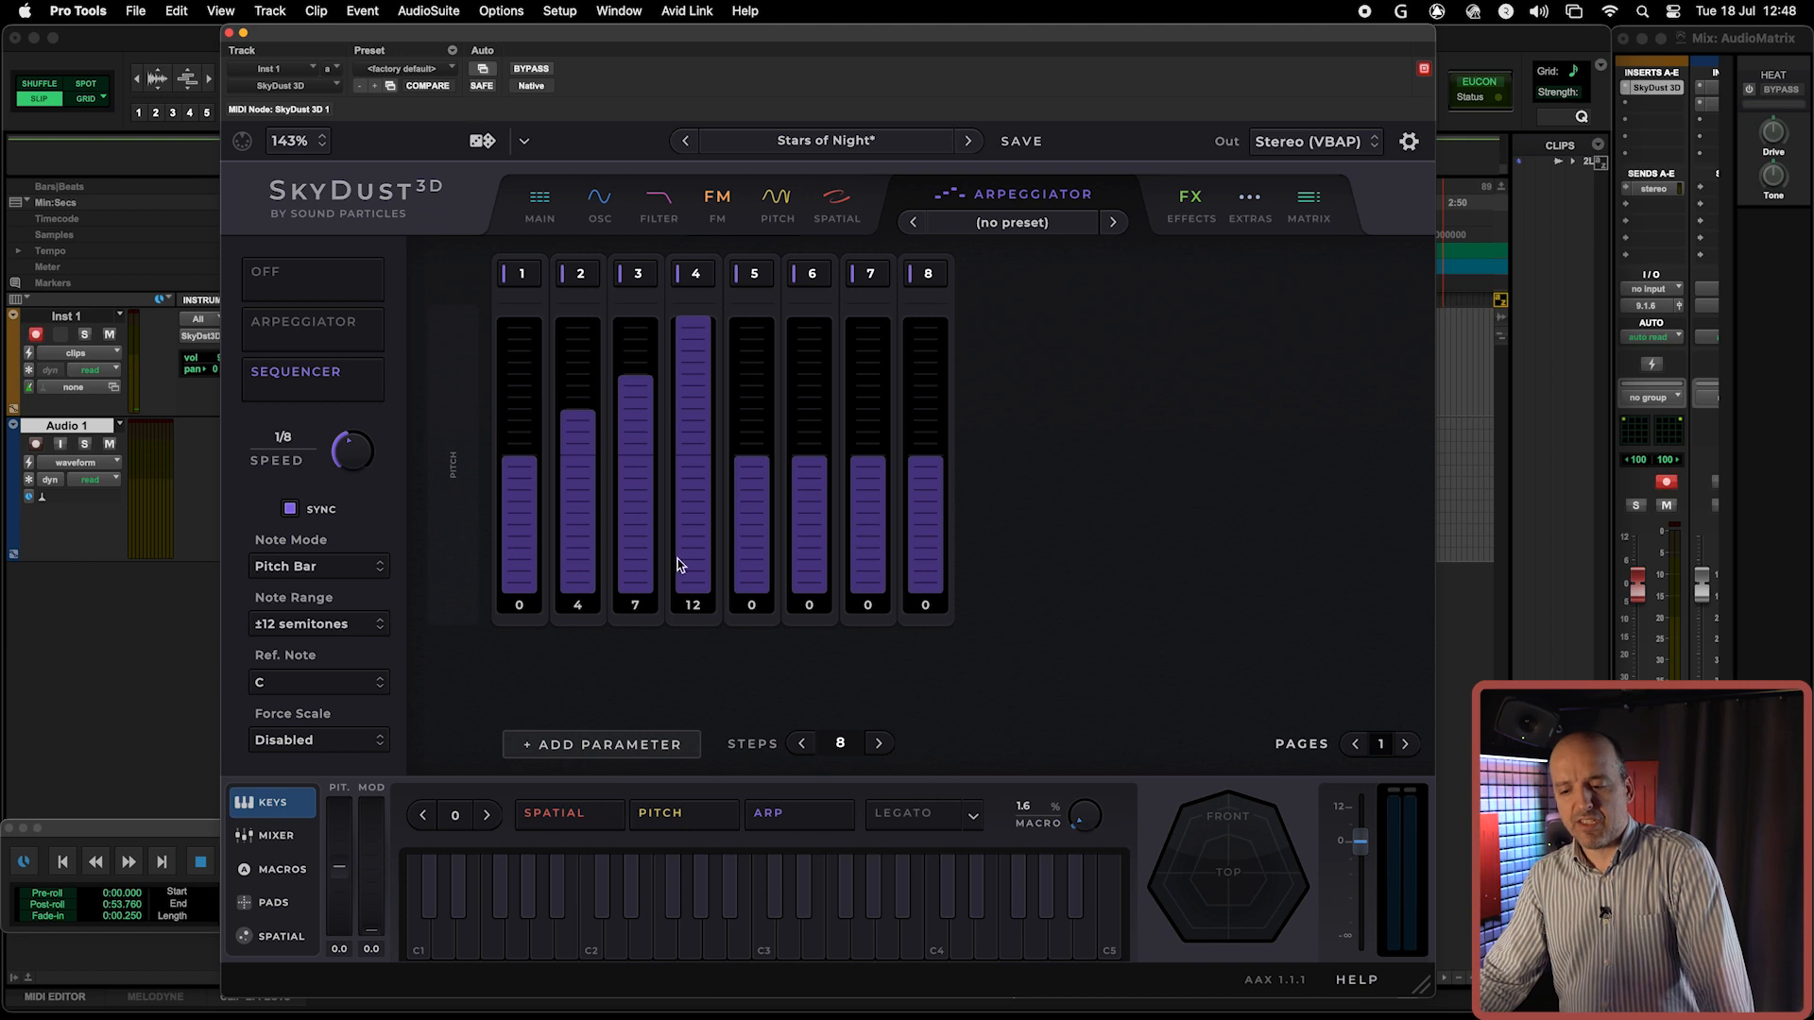
Step: Try a pitch of 8 on step 1, widen the note range to ±24 semitones, and return step 1 to 0
{"action": "left_click_drag", "start_coordinate": [521, 469], "coordinate": [521, 365]}
{"action": "left_click", "coordinate": [325, 626]}
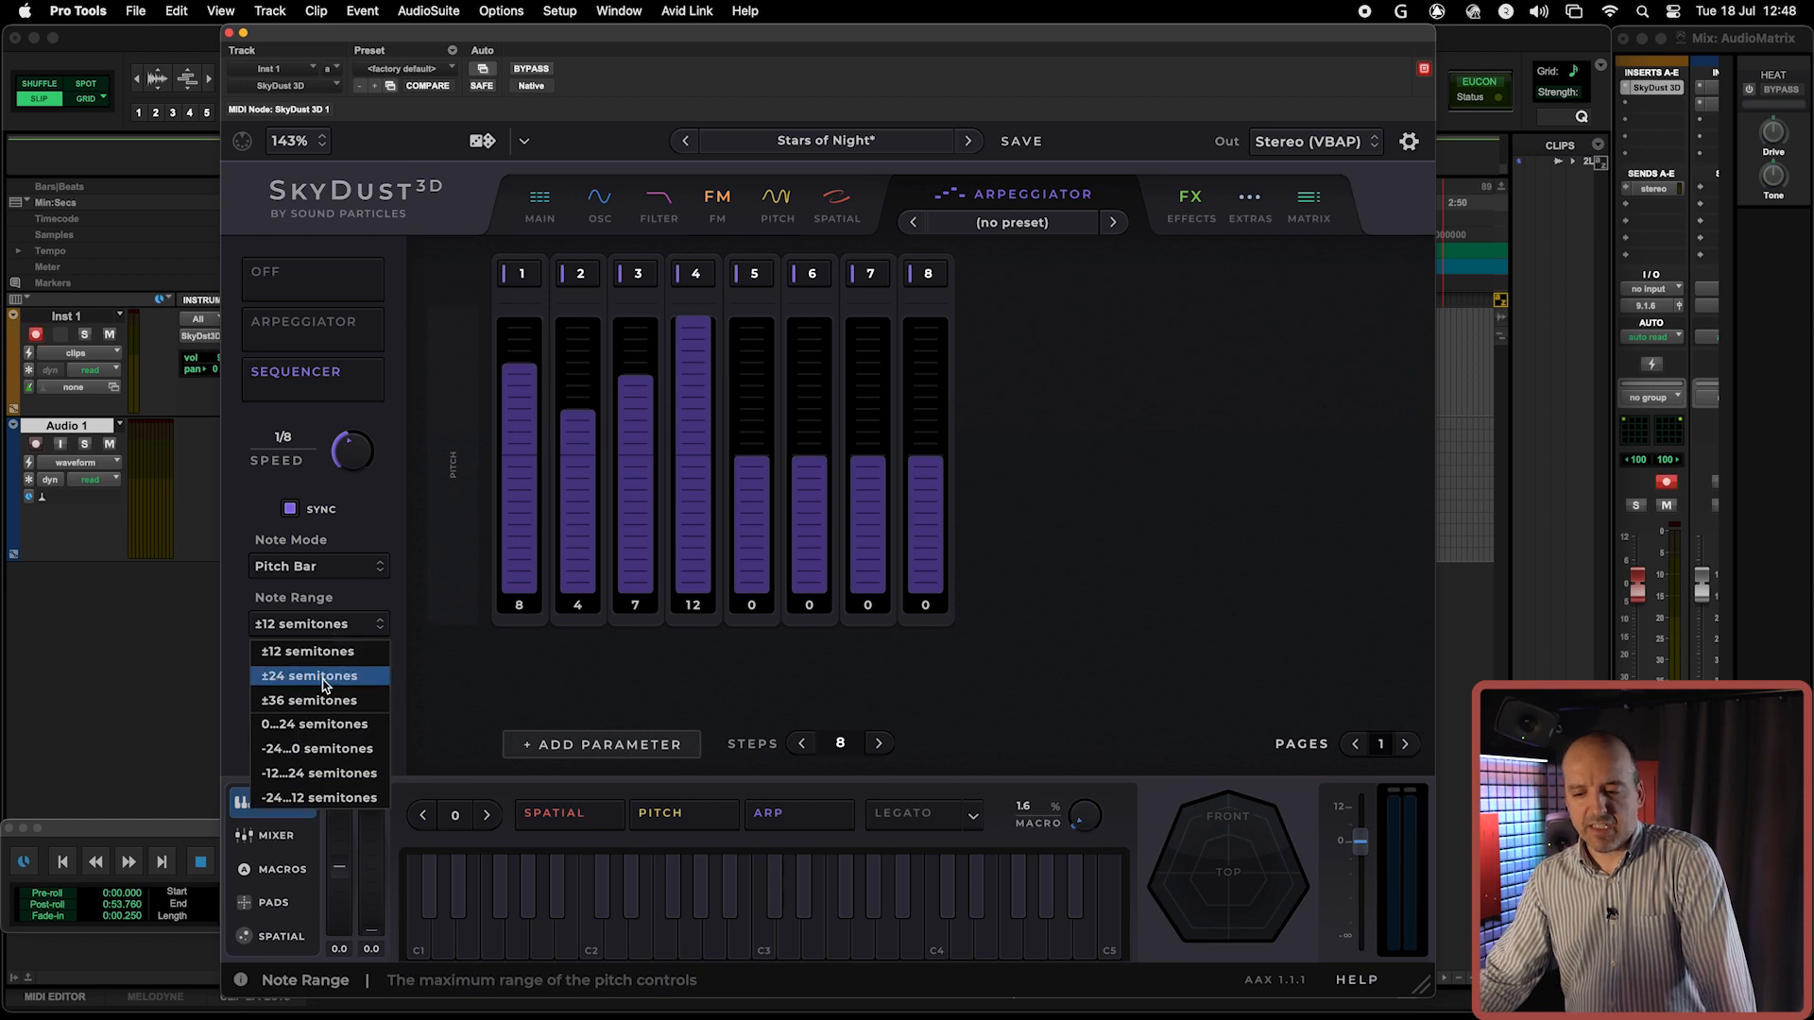
{"action": "left_click", "coordinate": [324, 677]}
{"action": "mouse_move", "coordinate": [524, 487]}
{"action": "left_mouse_down"}
{"action": "mouse_move", "coordinate": [518, 518]}
{"action": "mouse_move", "coordinate": [518, 503]}
{"action": "left_mouse_up"}
Step: Try pitches of -24 on step 5 and 24 on step 6, and reset both to 0
{"action": "left_click_drag", "start_coordinate": [754, 509], "coordinate": [746, 680]}
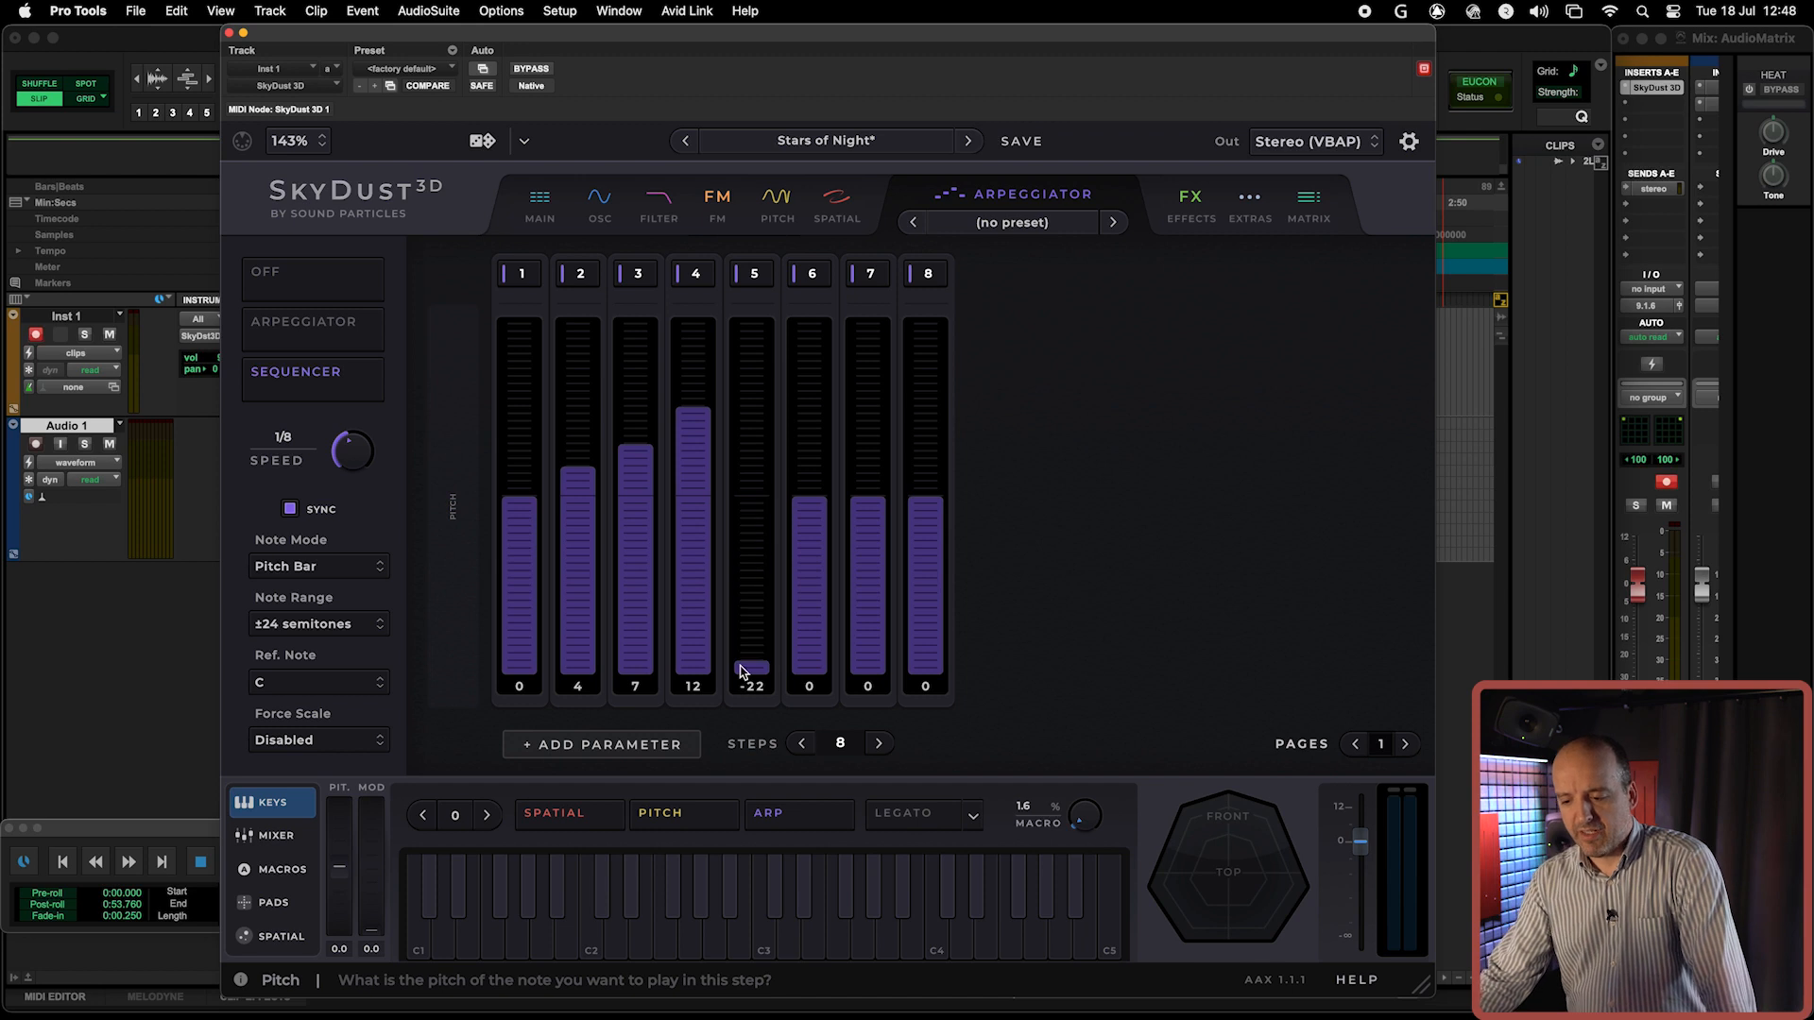
{"action": "left_click_drag", "start_coordinate": [809, 510], "coordinate": [806, 270]}
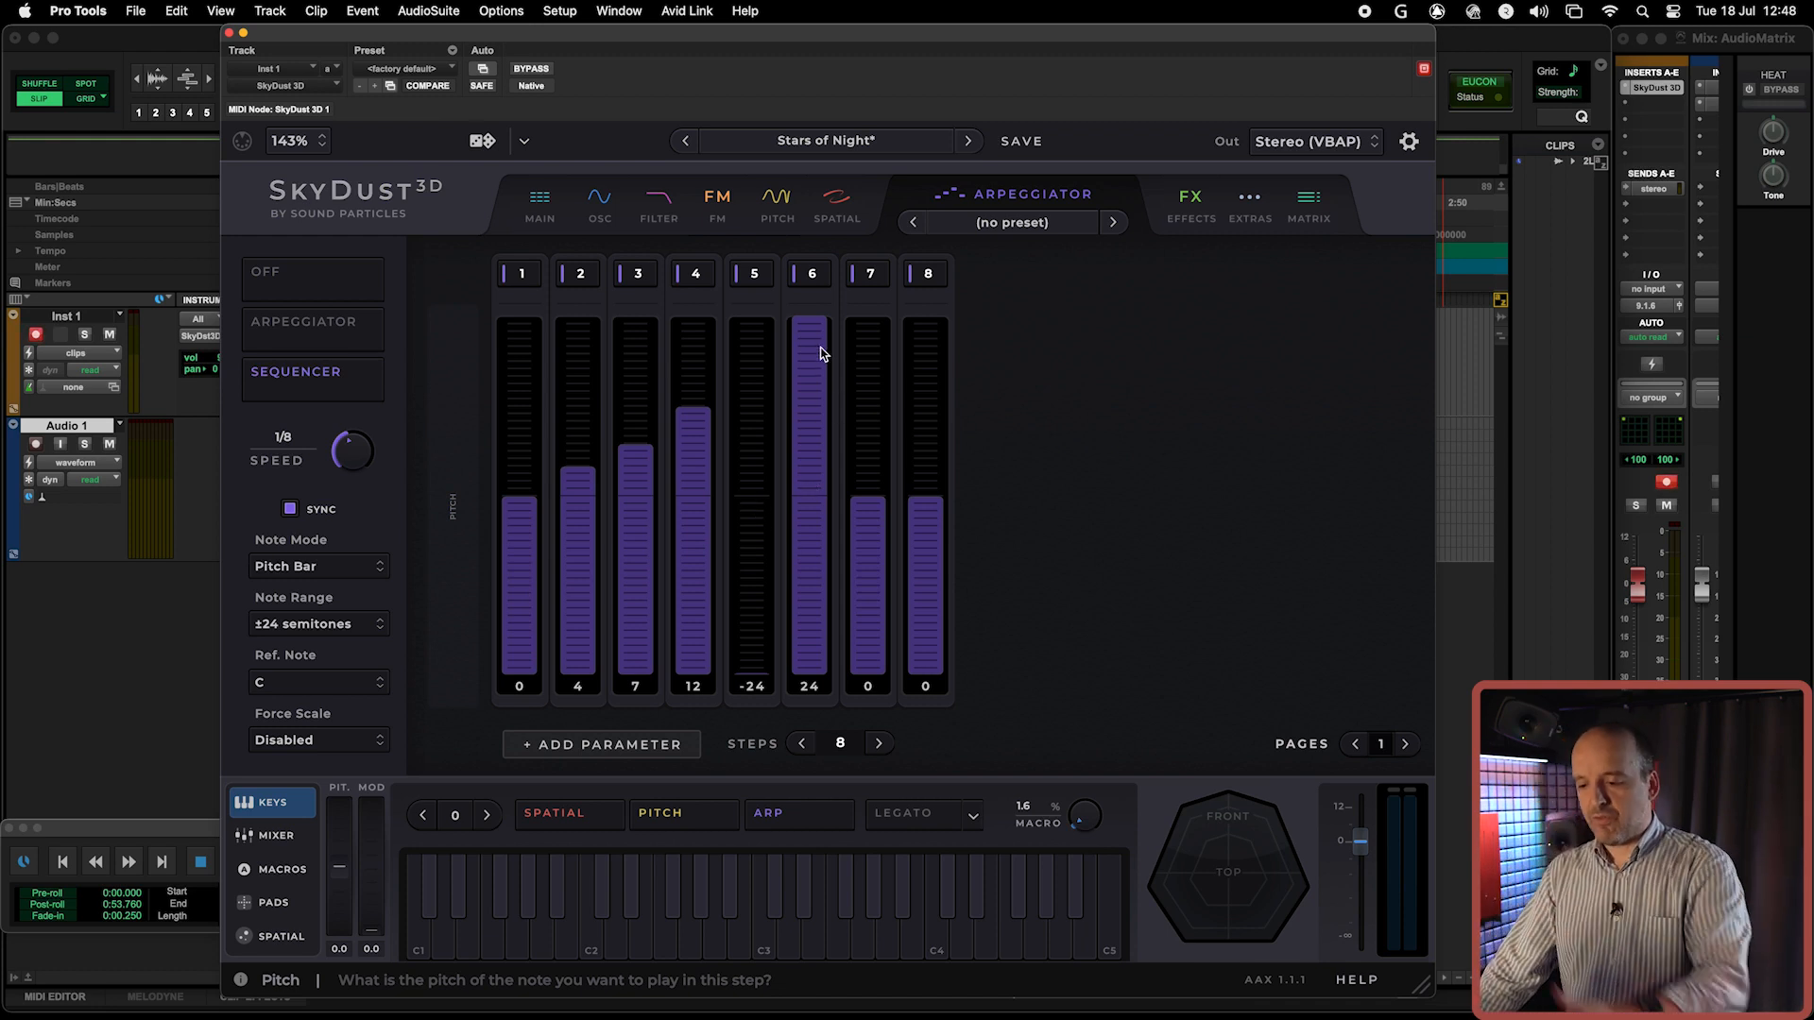
{"action": "left_click", "coordinate": [751, 507]}
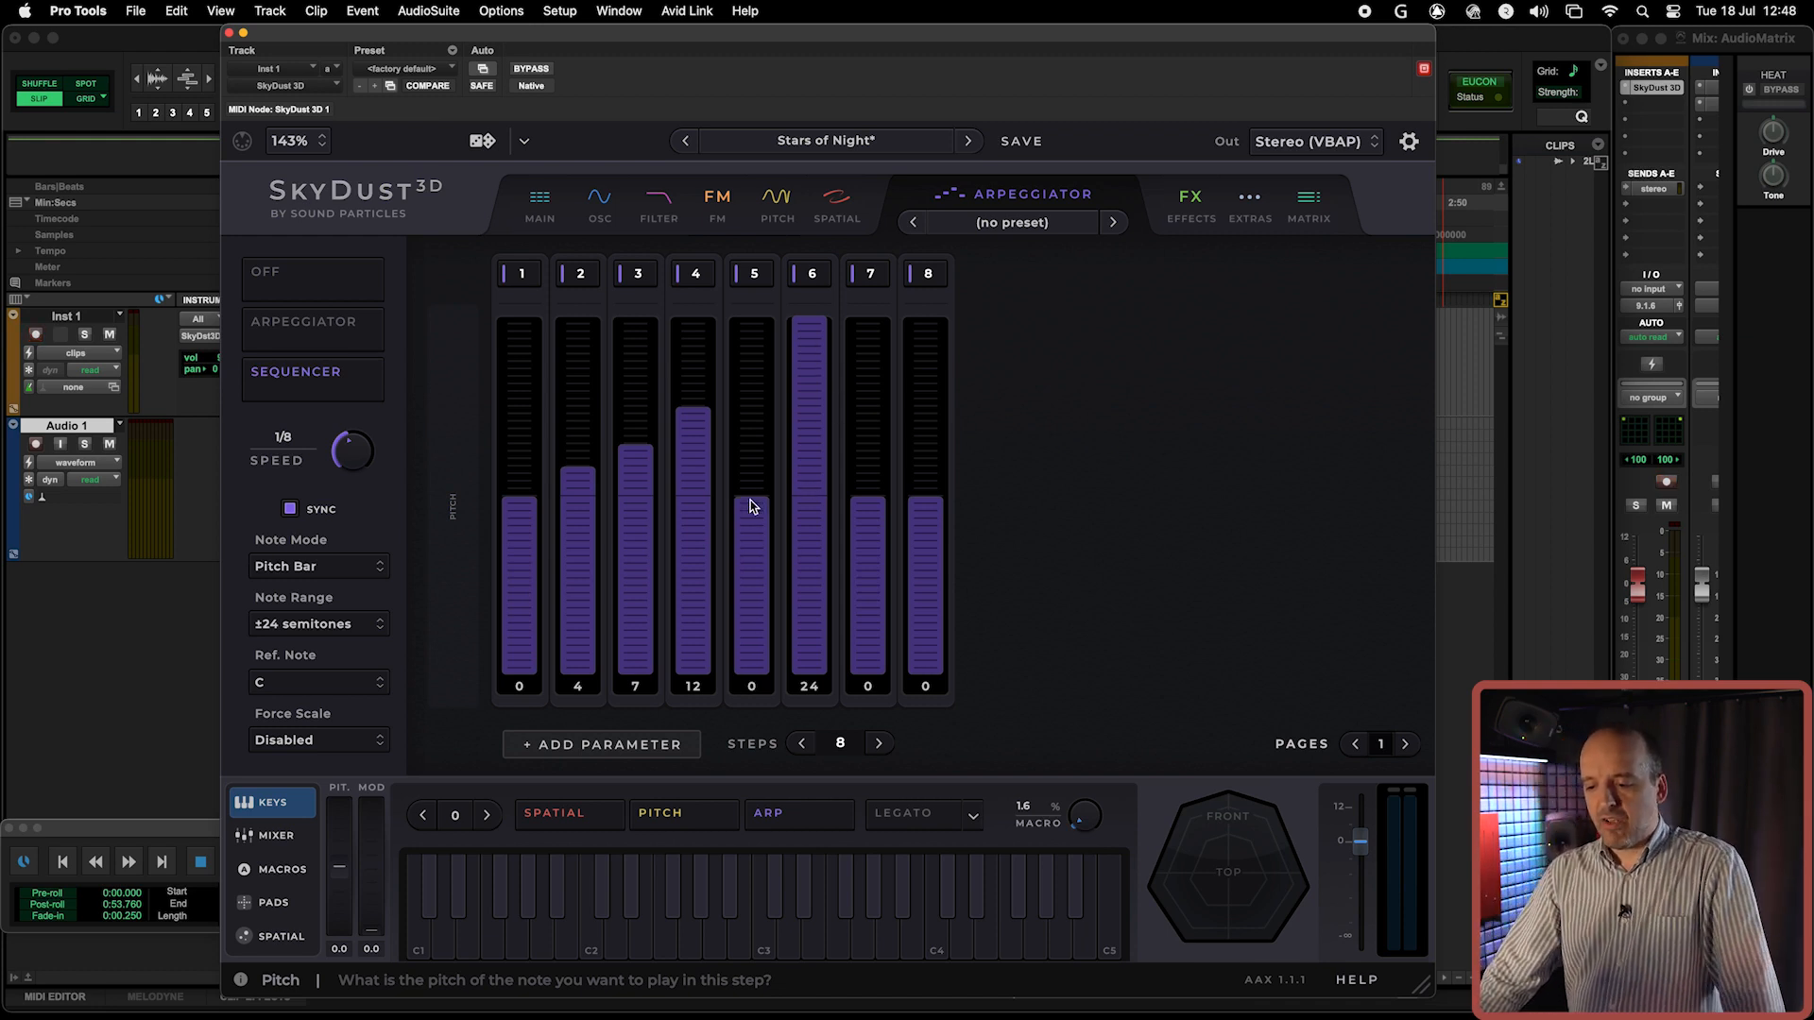
{"action": "left_click", "coordinate": [801, 507]}
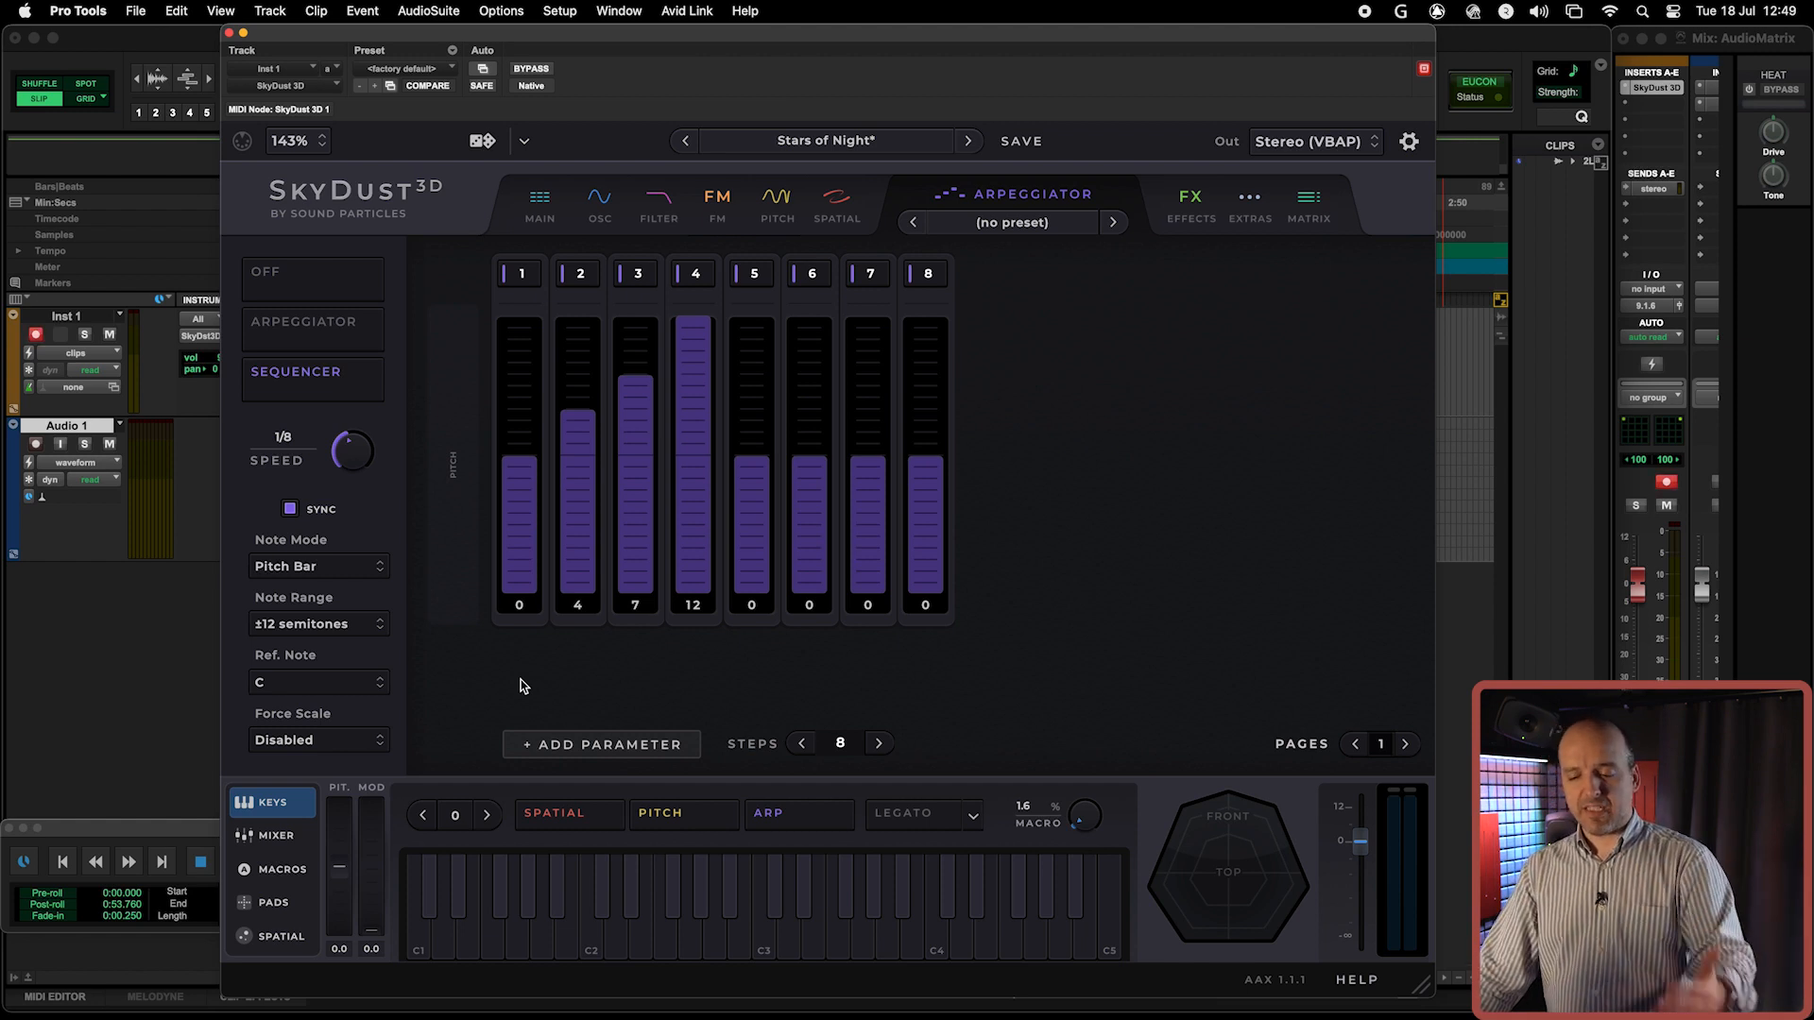
Step: Add the filter frequency of all oscillators as a sequencer parameter
{"action": "left_click", "coordinate": [579, 751]}
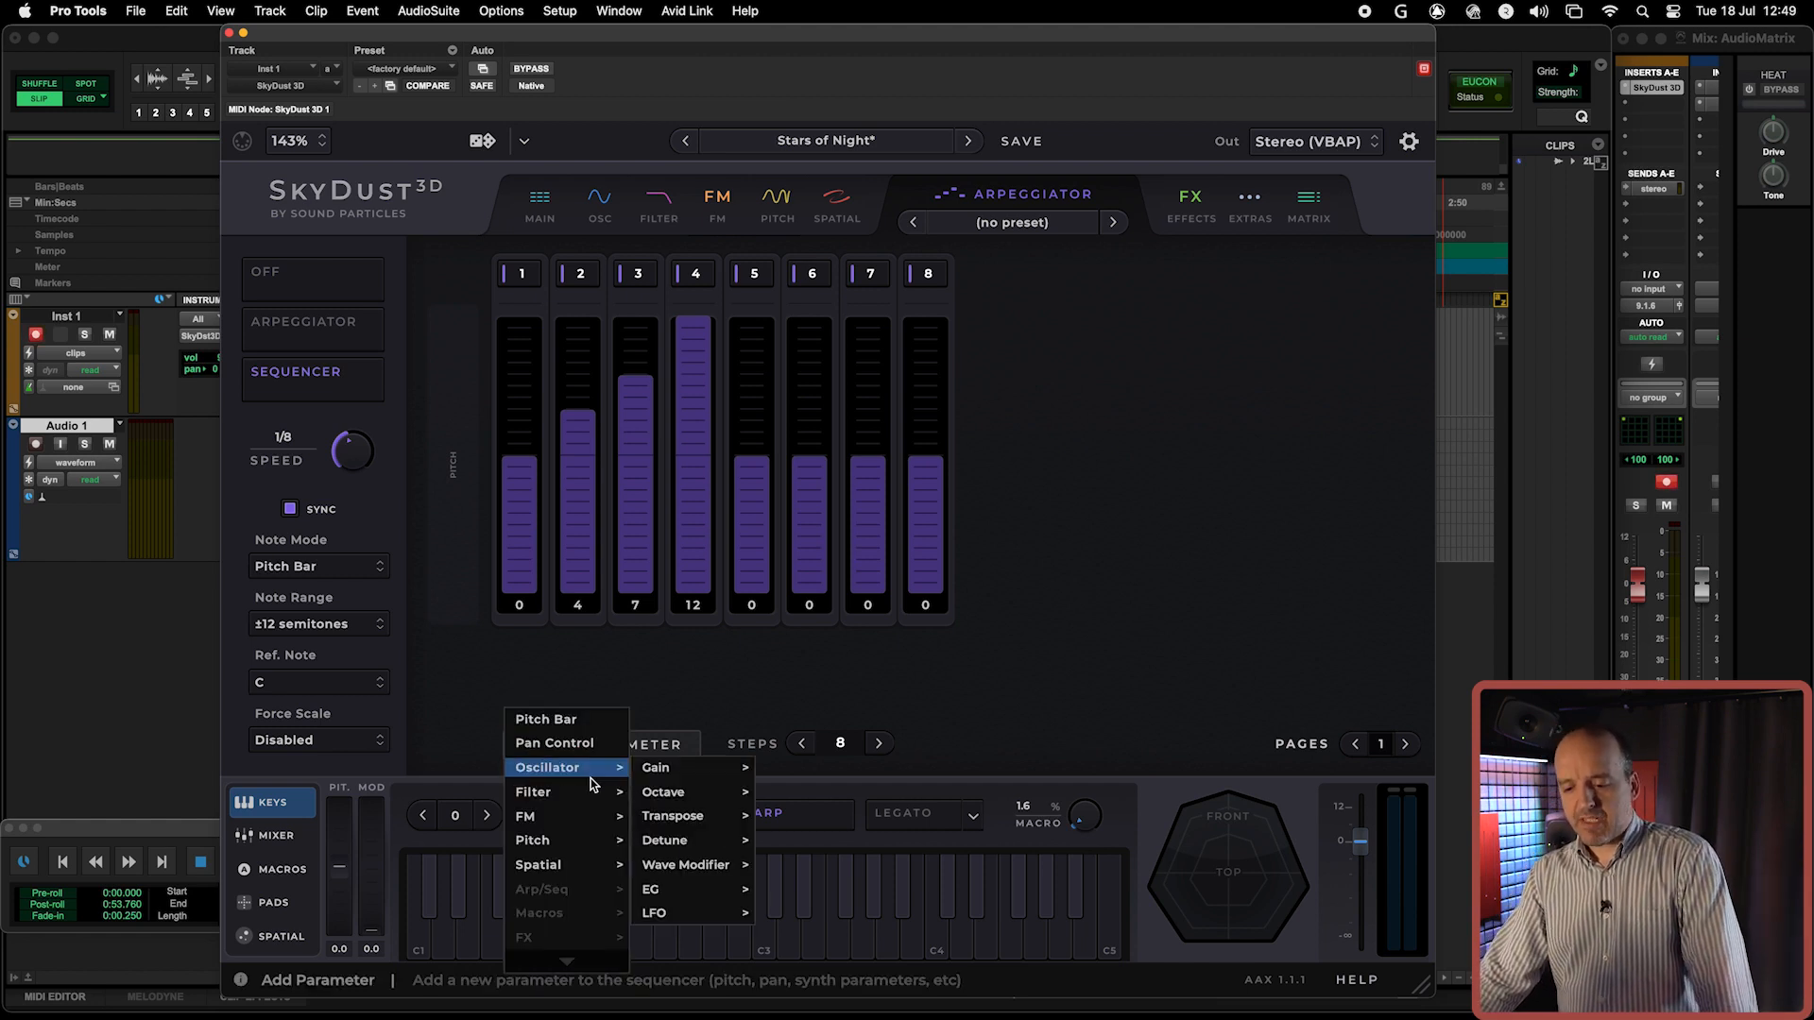
{"action": "mouse_move", "coordinate": [589, 794]}
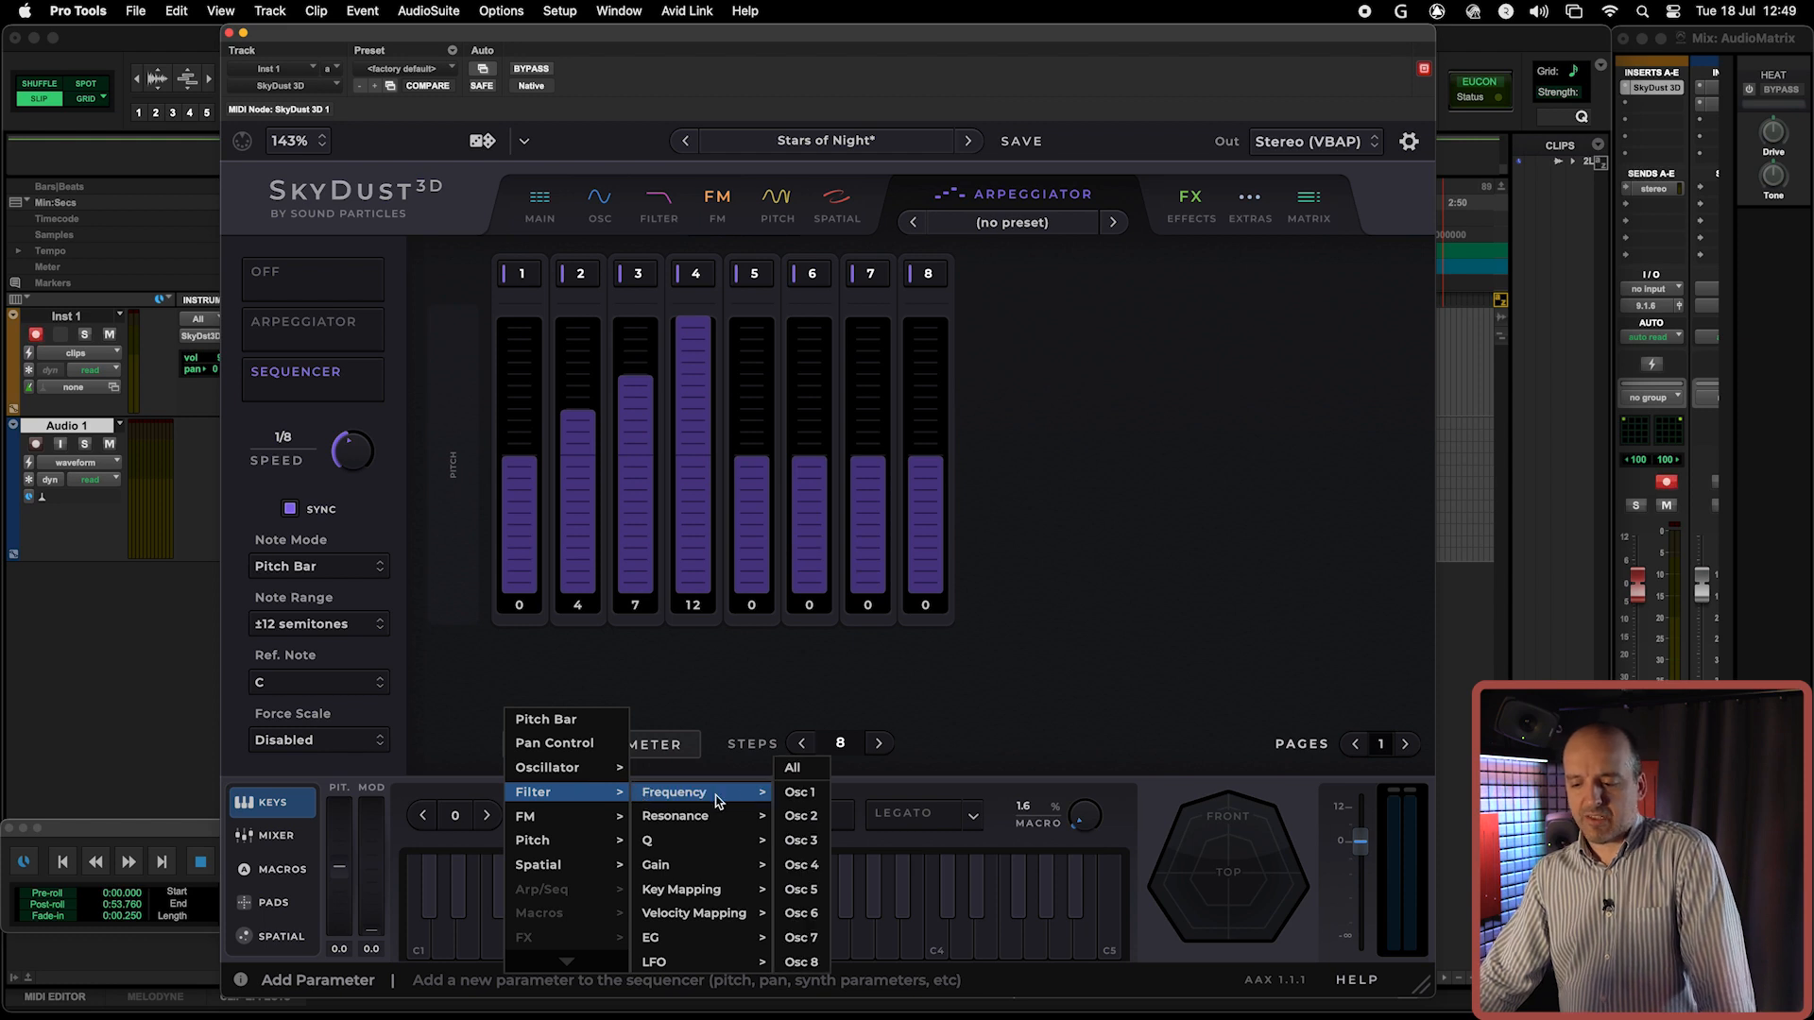
{"action": "left_click", "coordinate": [796, 769]}
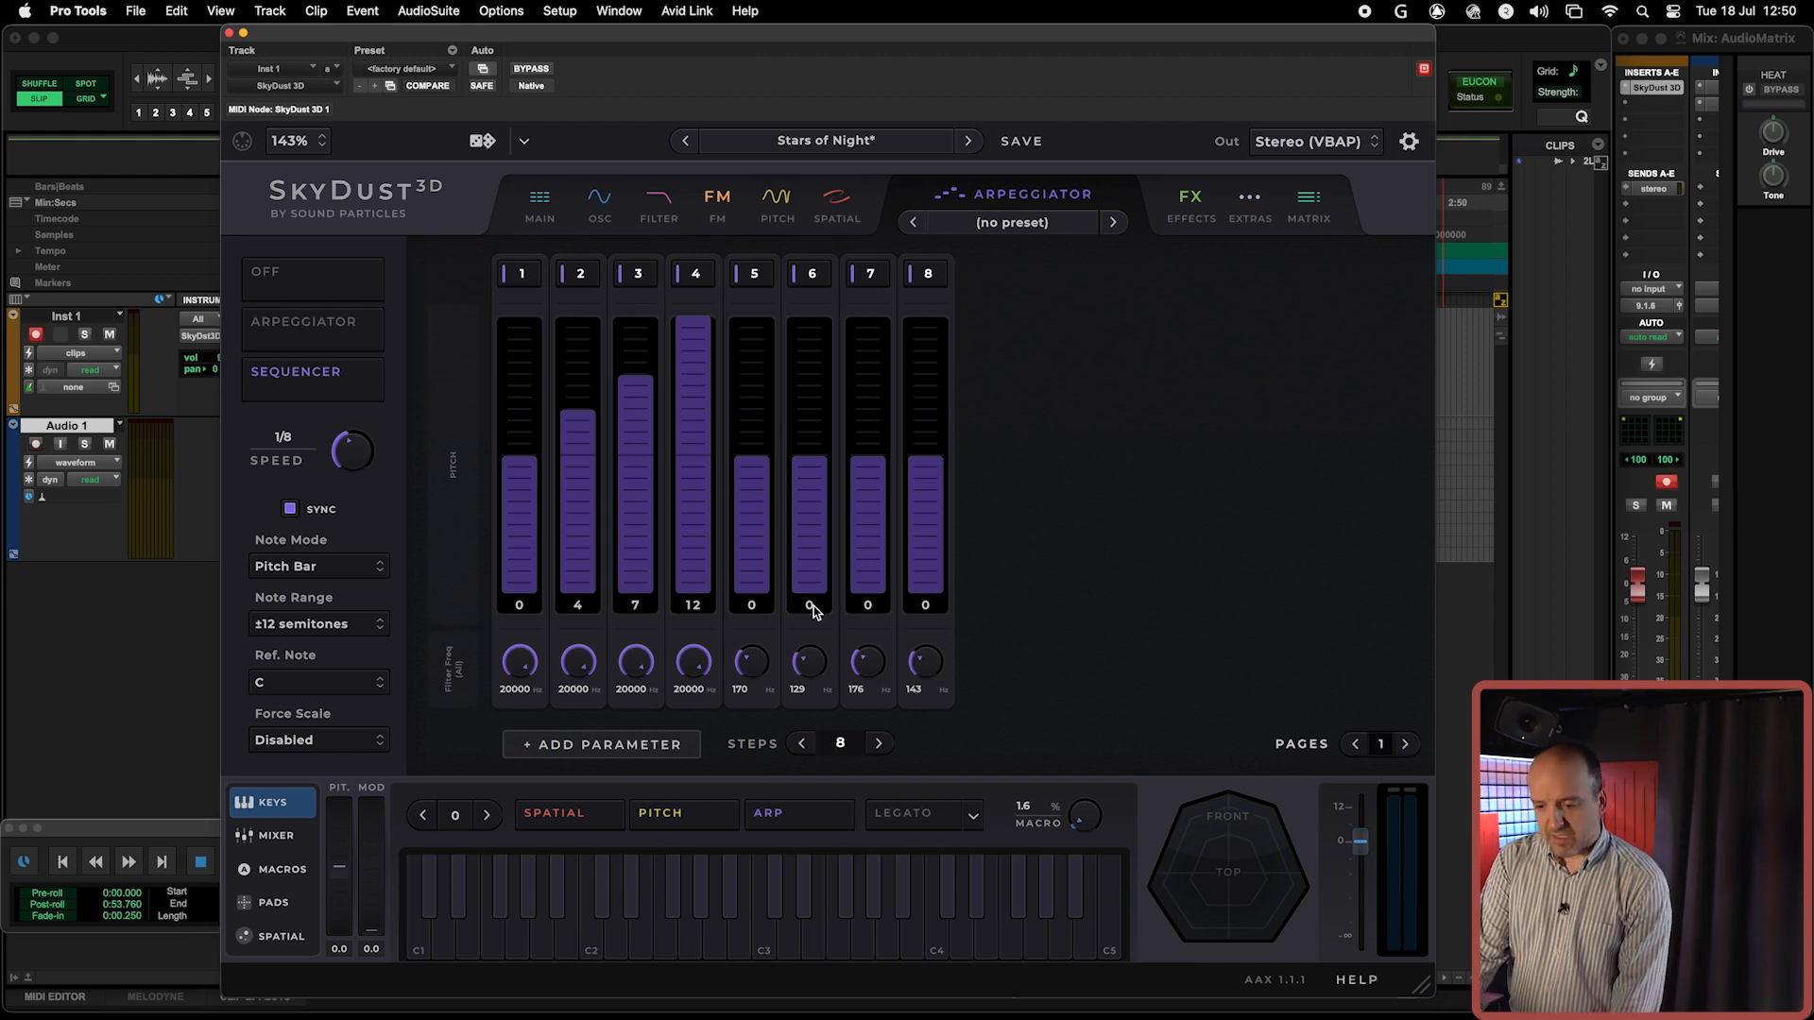
Step: Set the filter frequency to about 418, 632, 991 and 514 Hz on steps 5 to 8 and about 497 Hz on step 3
{"action": "mouse_move", "coordinate": [756, 666]}
{"action": "left_mouse_down"}
{"action": "mouse_move", "coordinate": [760, 631]}
{"action": "mouse_move", "coordinate": [931, 657]}
{"action": "mouse_move", "coordinate": [936, 634]}
{"action": "left_mouse_up"}
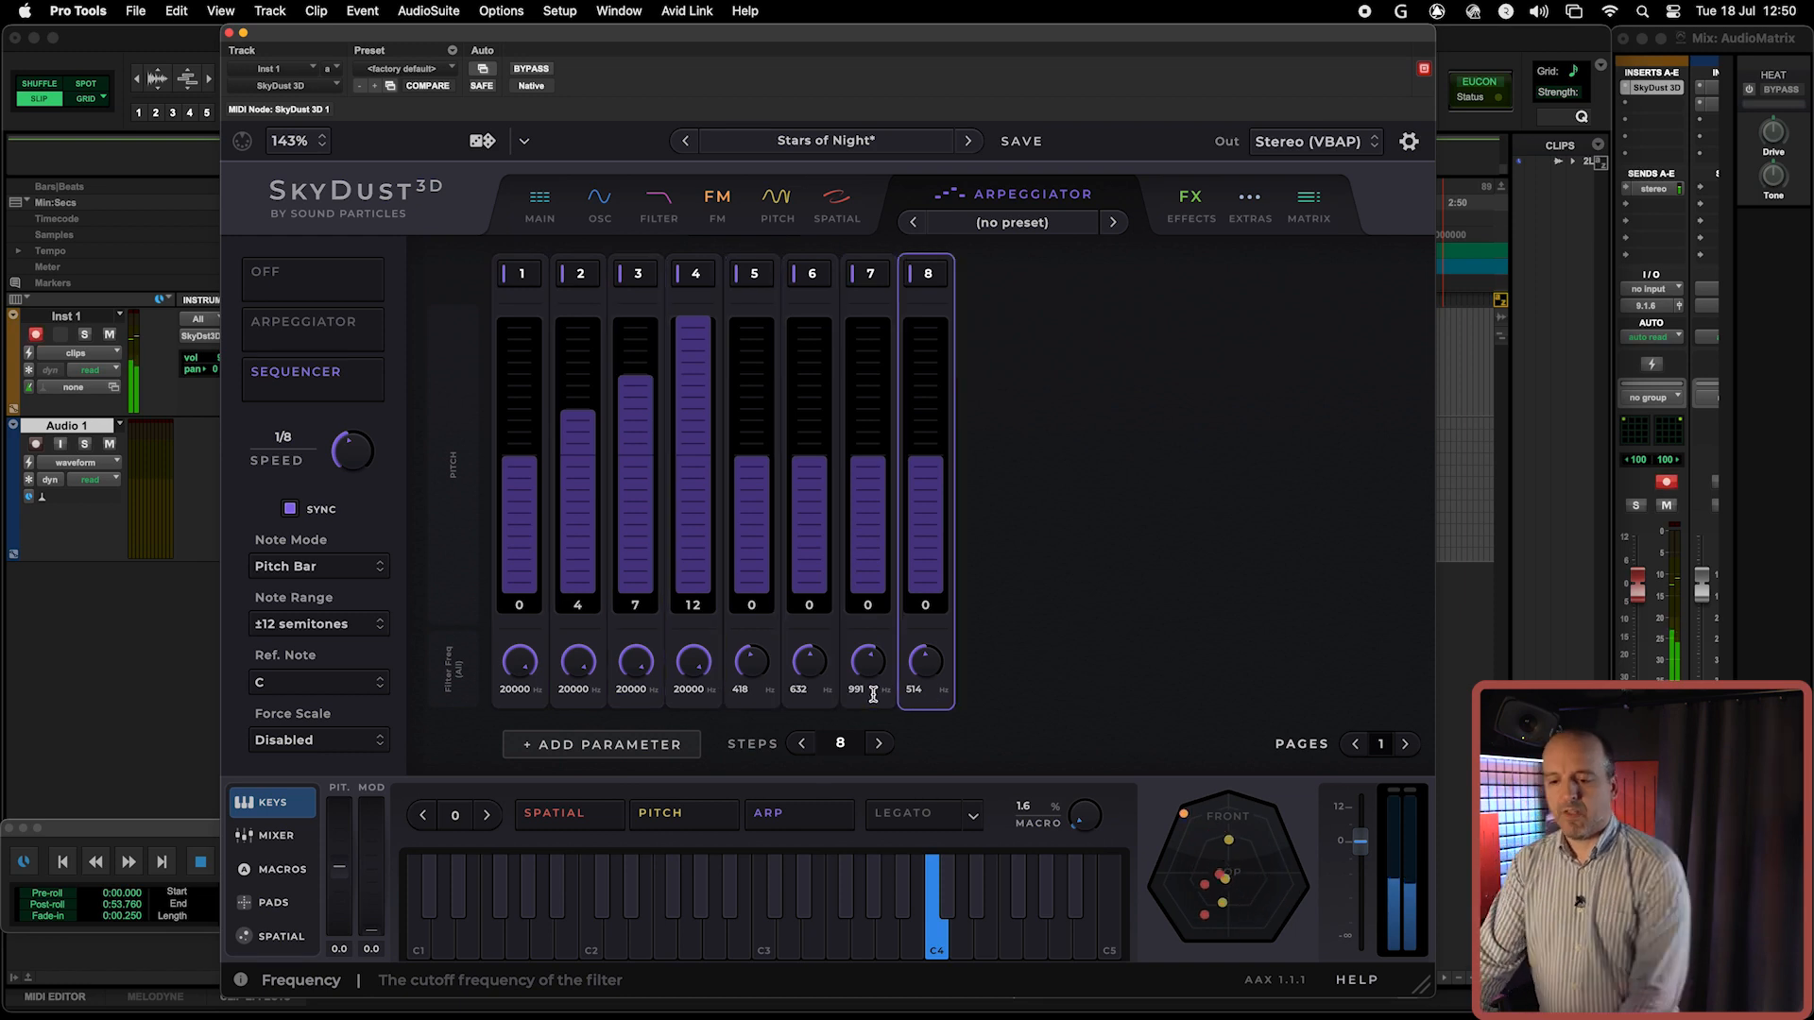
{"action": "left_click_drag", "start_coordinate": [640, 664], "coordinate": [632, 723]}
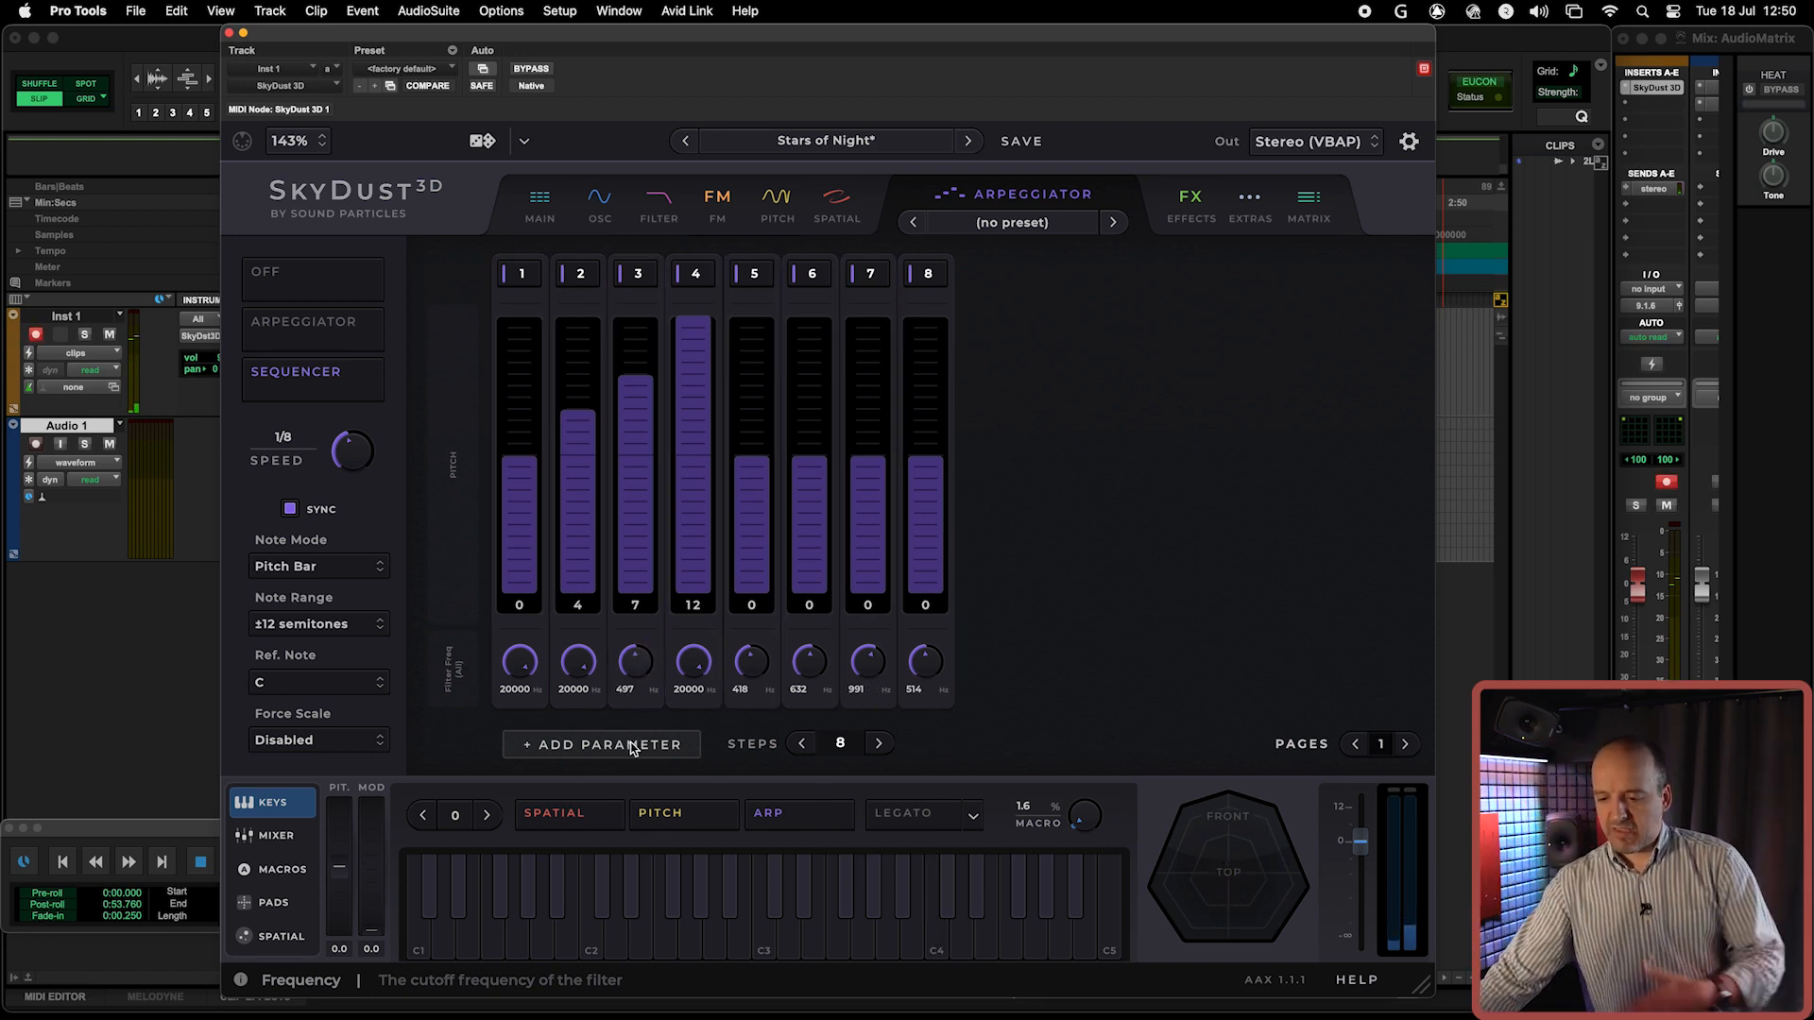